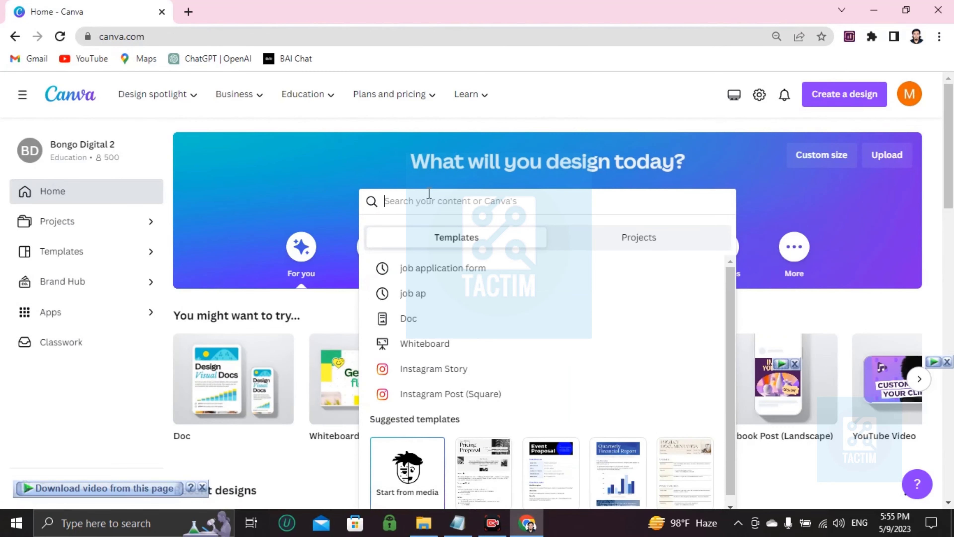
- Search the templates for "job application"
type("job application")
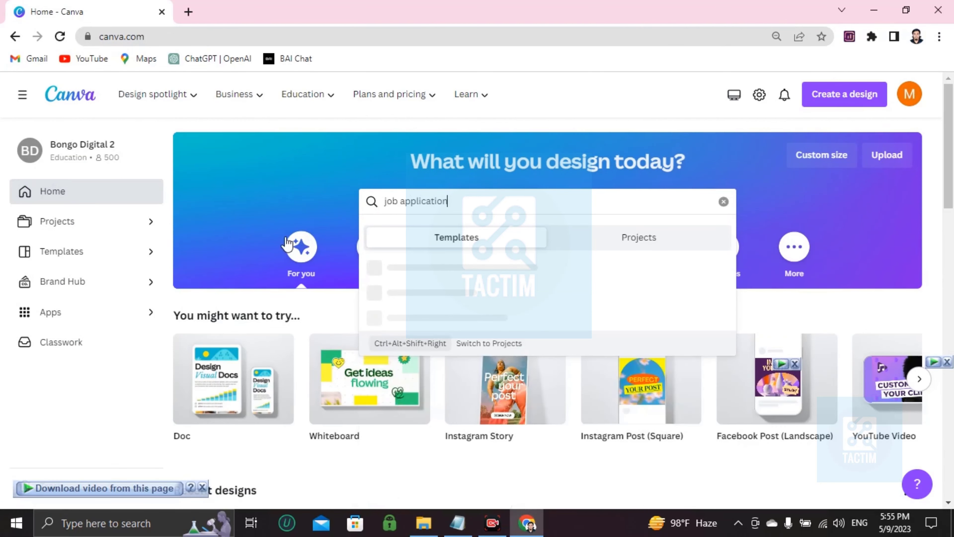
key("Return")
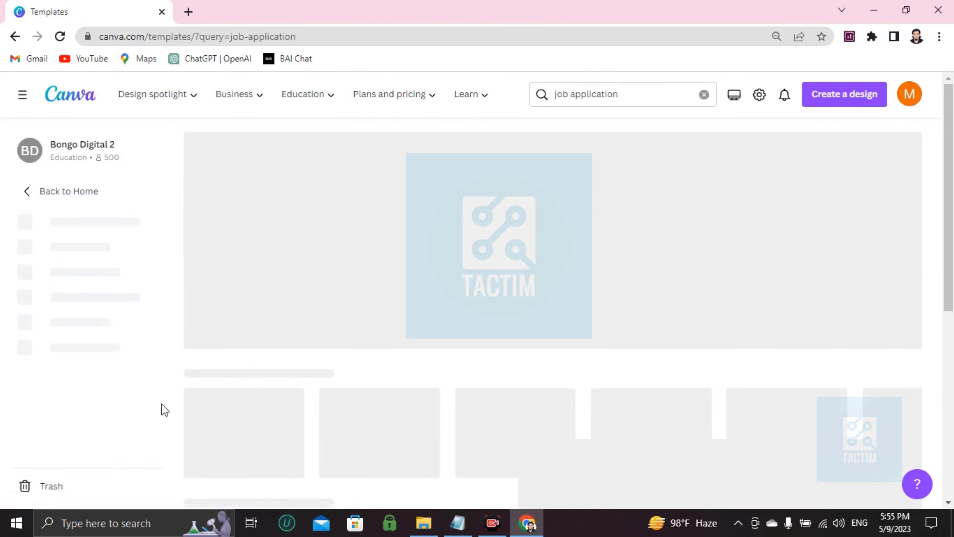
- Browse the job application templates and open the Blue Professional Job Application Form Document for customizing
scroll(357, 280, "down", 2)
scroll(677, 335, "down", 5)
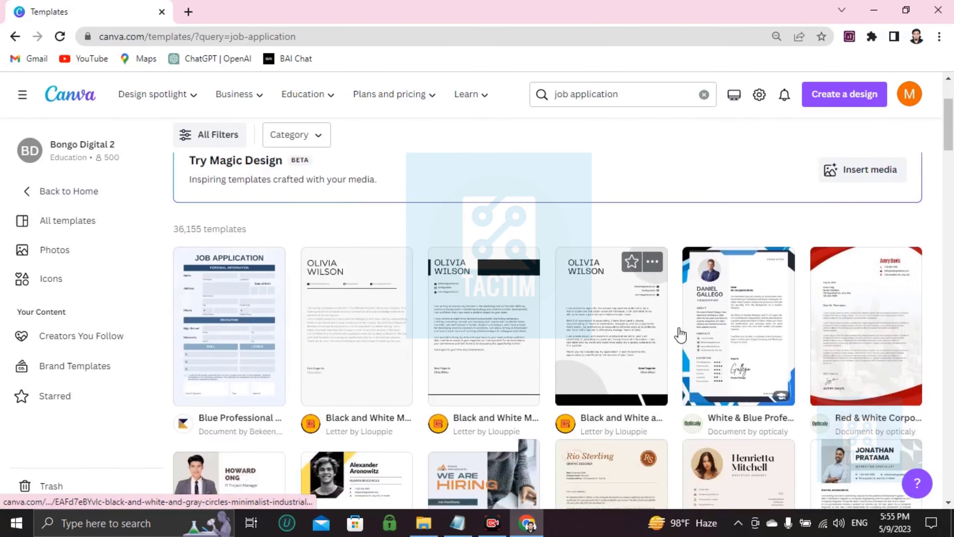
scroll(281, 338, "up", 6)
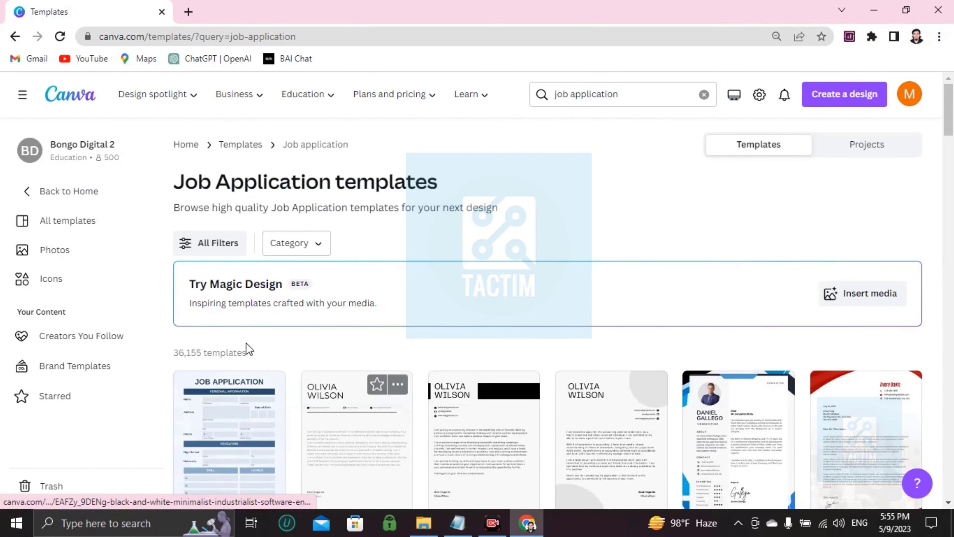
scroll(747, 214, "down", 7)
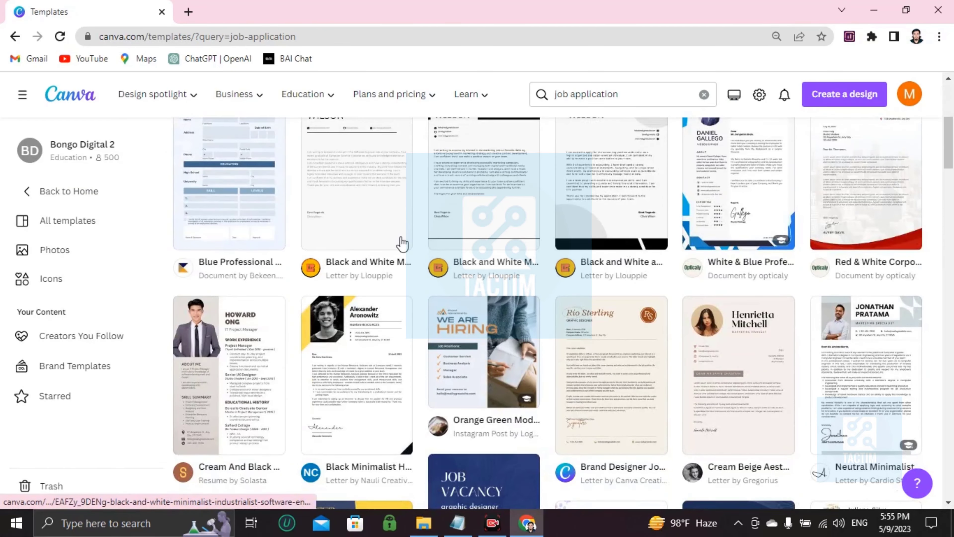
scroll(213, 254, "up", 2)
left_click(228, 260)
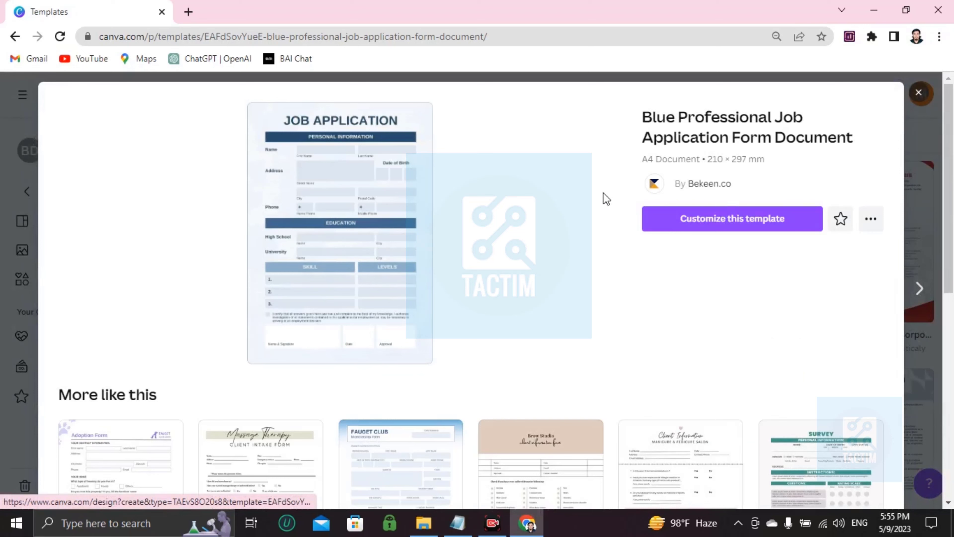
left_click(753, 222)
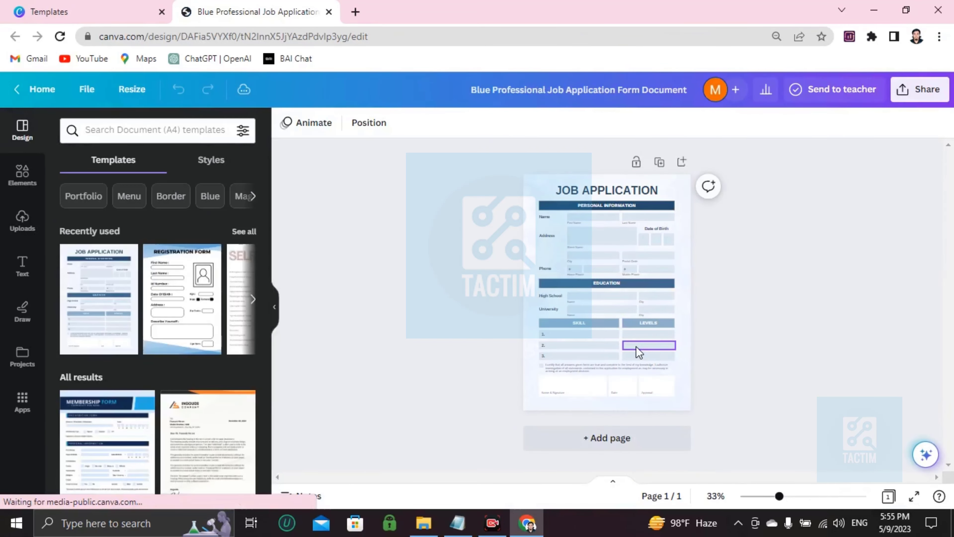
left_click(637, 350)
left_click(584, 336)
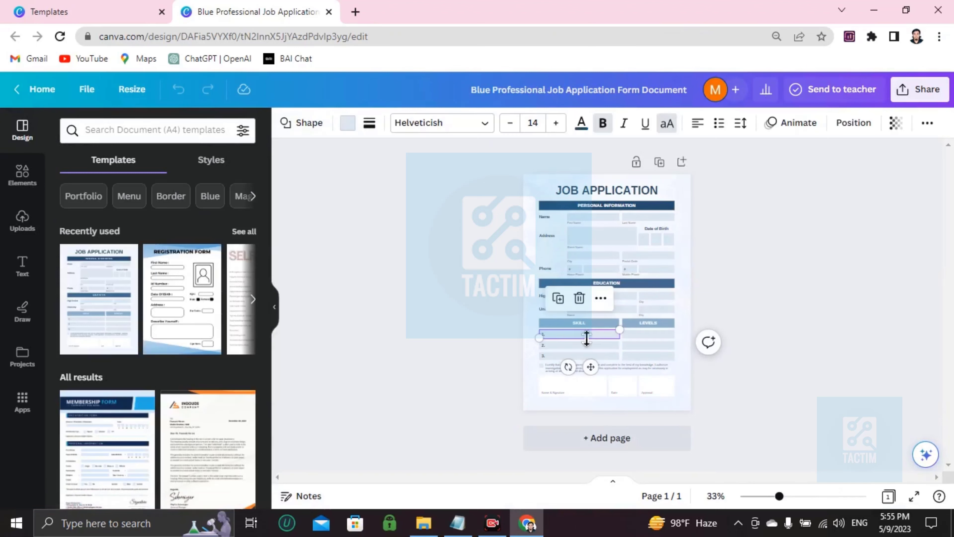
left_click(540, 246)
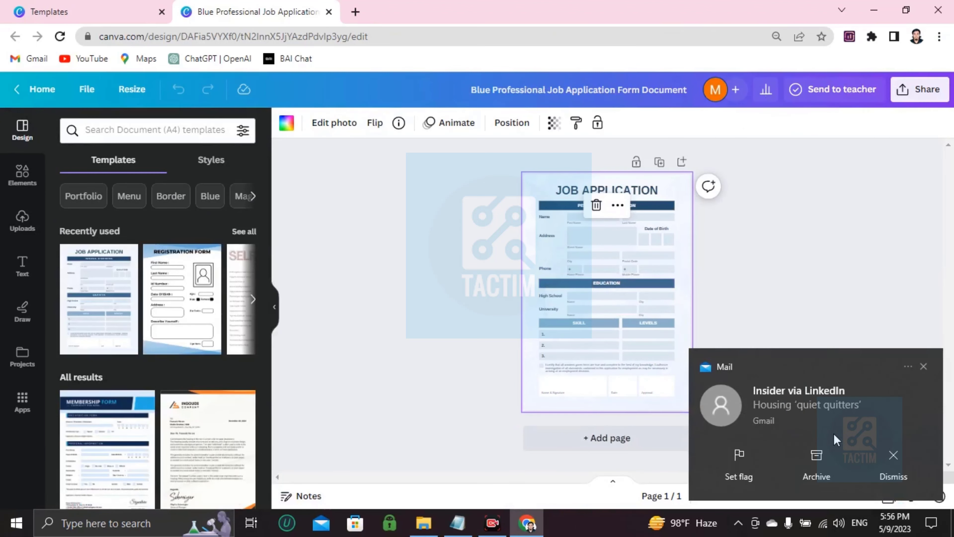
- Dismiss the mail notification and change the JOB APPLICATION title's text colour to the default solid red
left_click(923, 366)
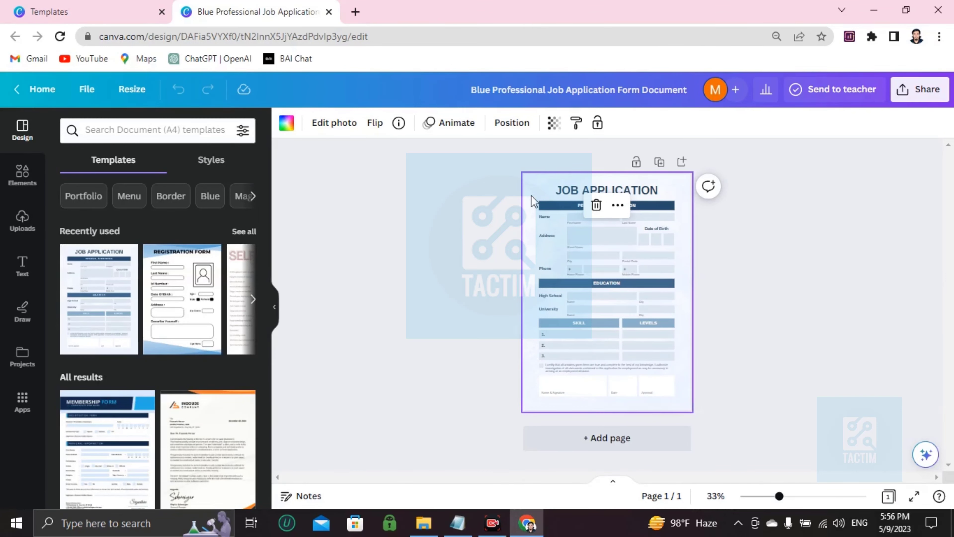
scroll(531, 196, "up", 5)
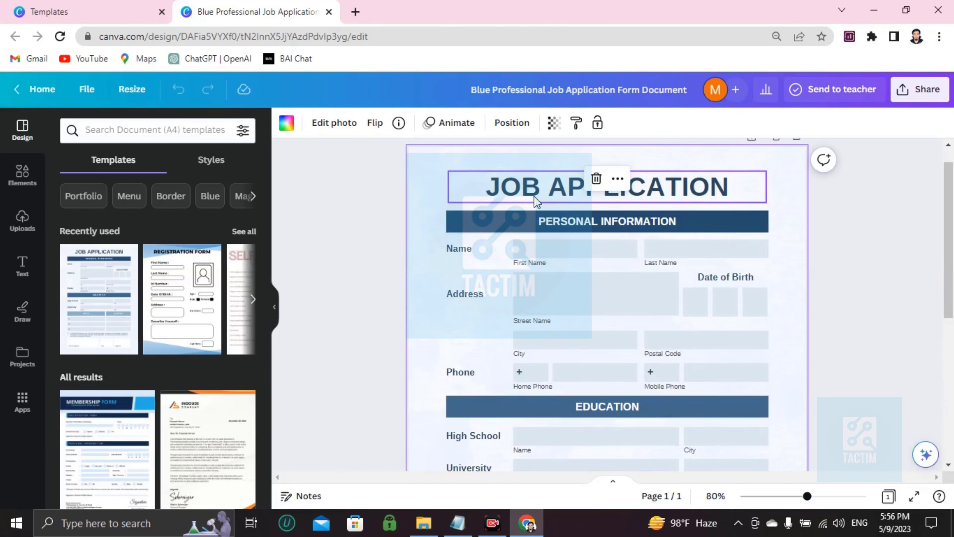
scroll(534, 197, "up", 2)
scroll(541, 296, "up", 1)
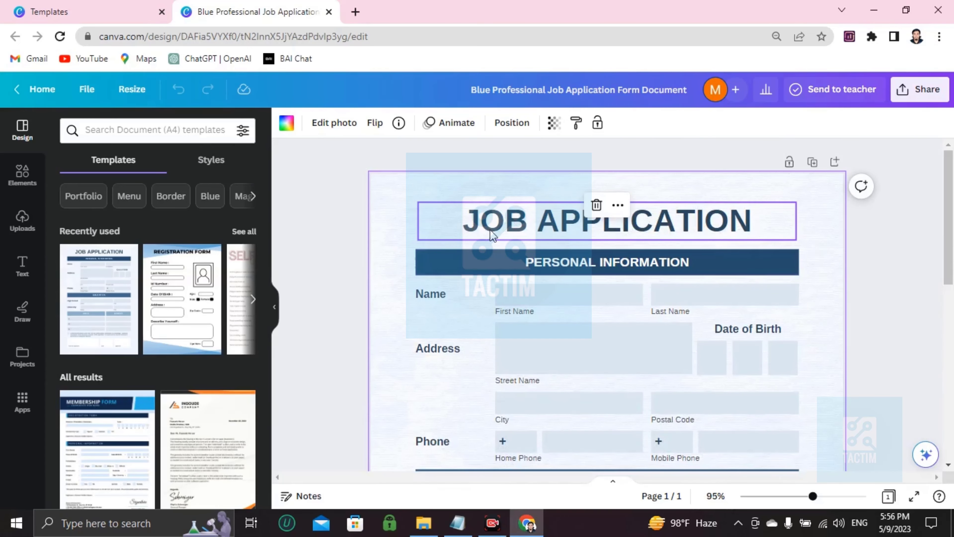
double_click(493, 235)
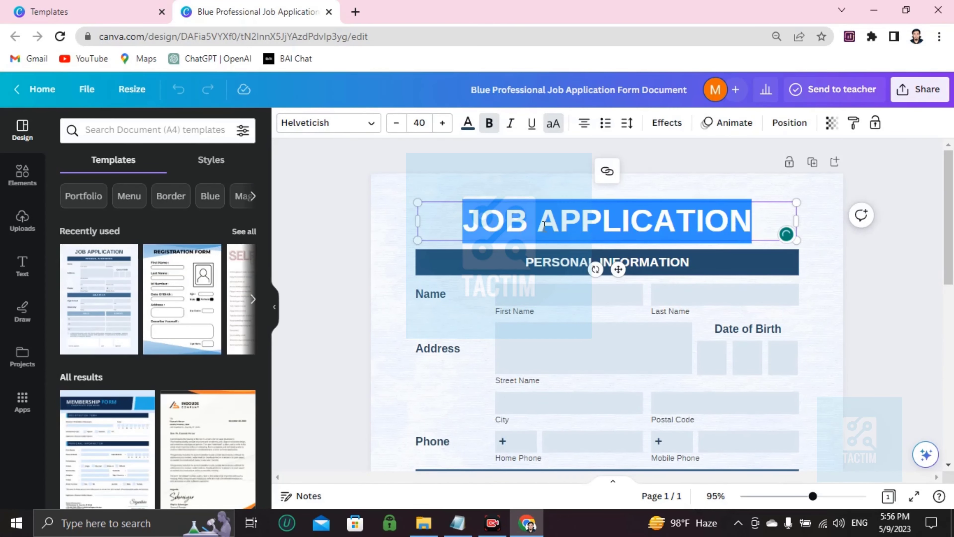
left_click(468, 123)
scroll(157, 453, "down", 2)
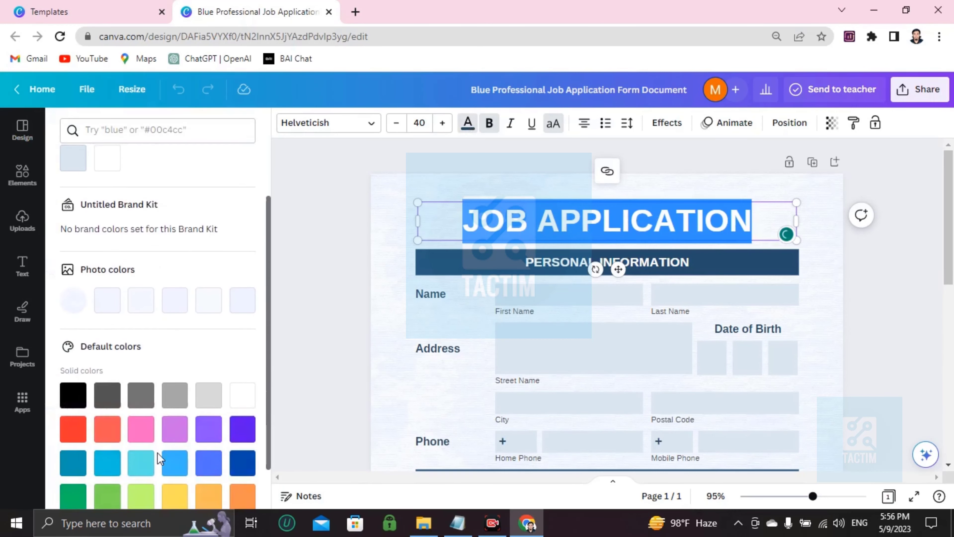
scroll(157, 453, "down", 1)
left_click(75, 378)
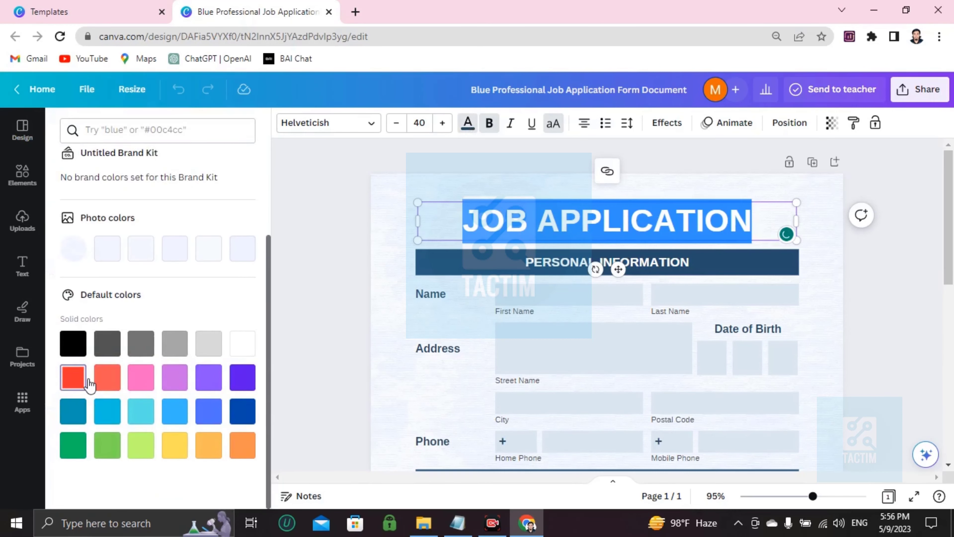
left_click(555, 192)
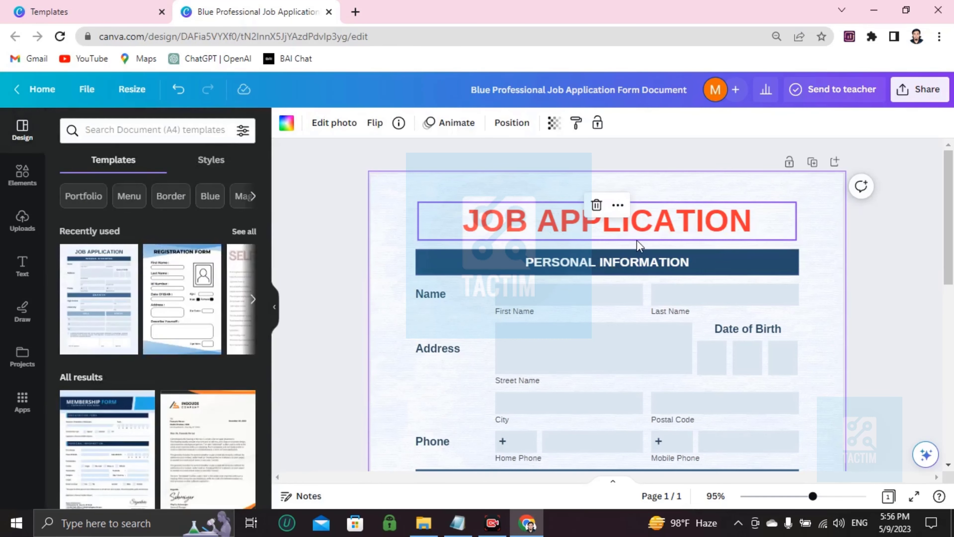
- Try several gradient fills on the PERSONAL INFORMATION bar and settle on the yellow-to-orange gradient
left_click(587, 269)
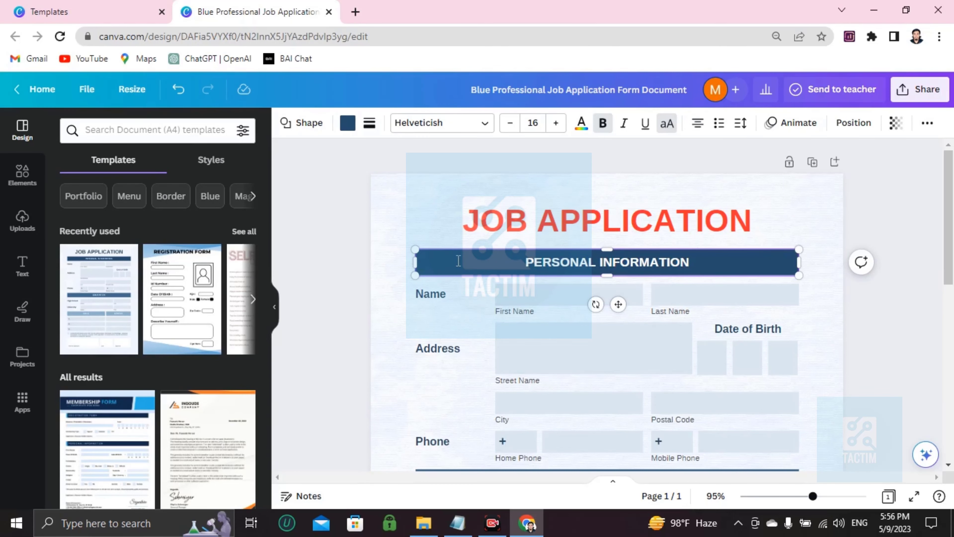
left_click(347, 123)
scroll(129, 389, "down", 5)
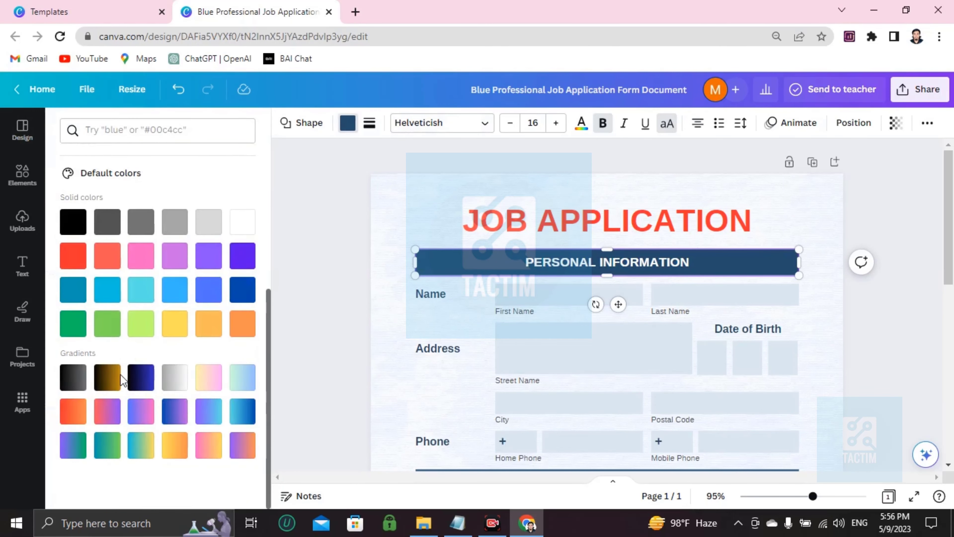
left_click(174, 377)
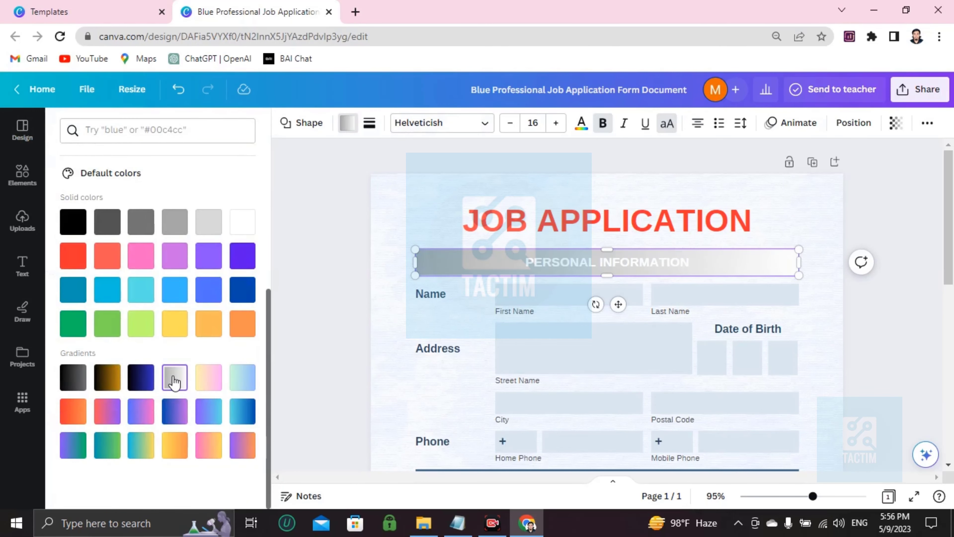
left_click(238, 384)
left_click(174, 445)
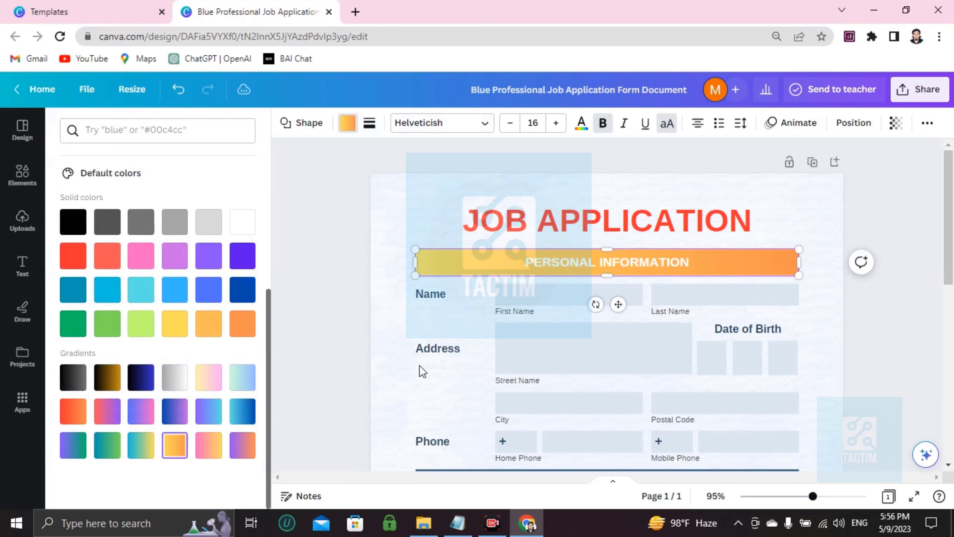
scroll(682, 291, "down", 5)
scroll(681, 291, "up", 5)
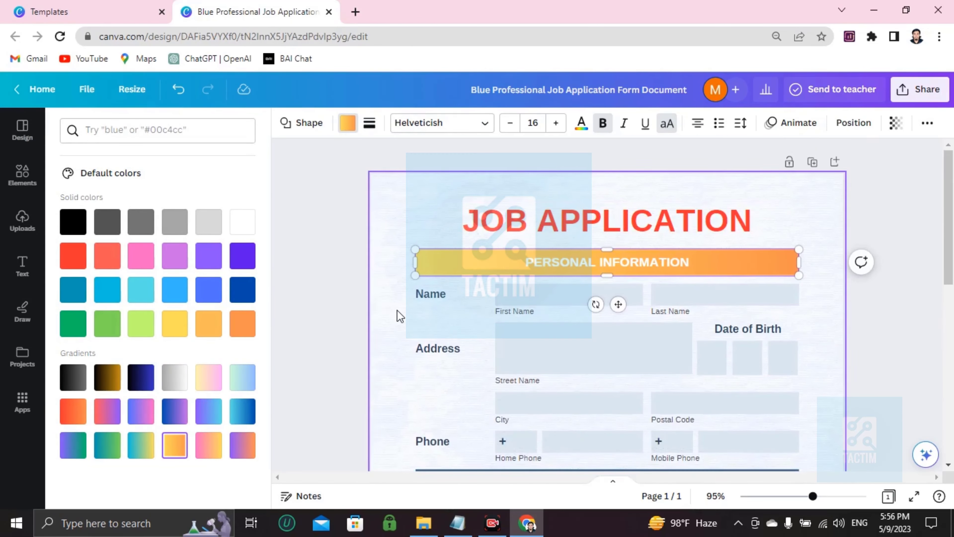
- Enter the applicant's first name and last name in the two boxes of the Name row
left_click(552, 297)
right_click(551, 295)
left_click(530, 295)
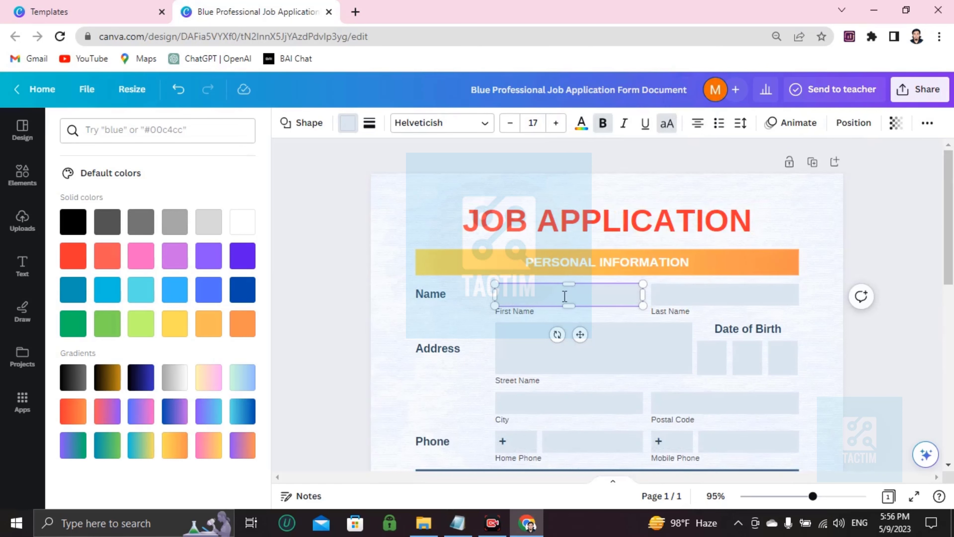
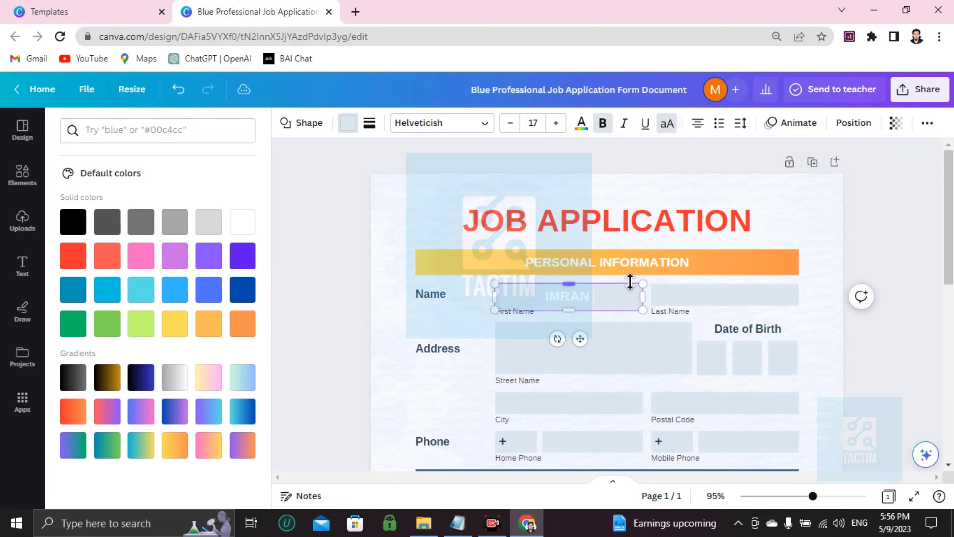
left_click(628, 280)
left_click(686, 297)
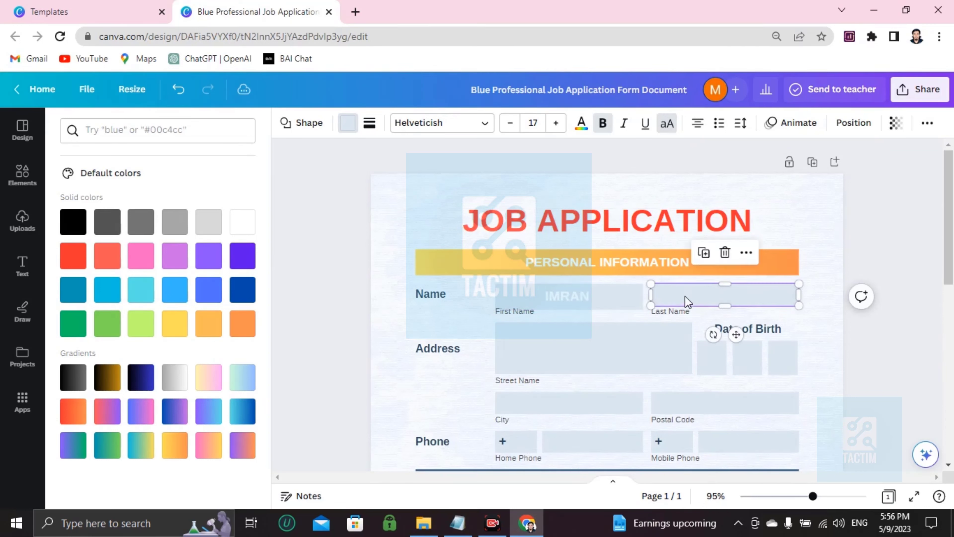
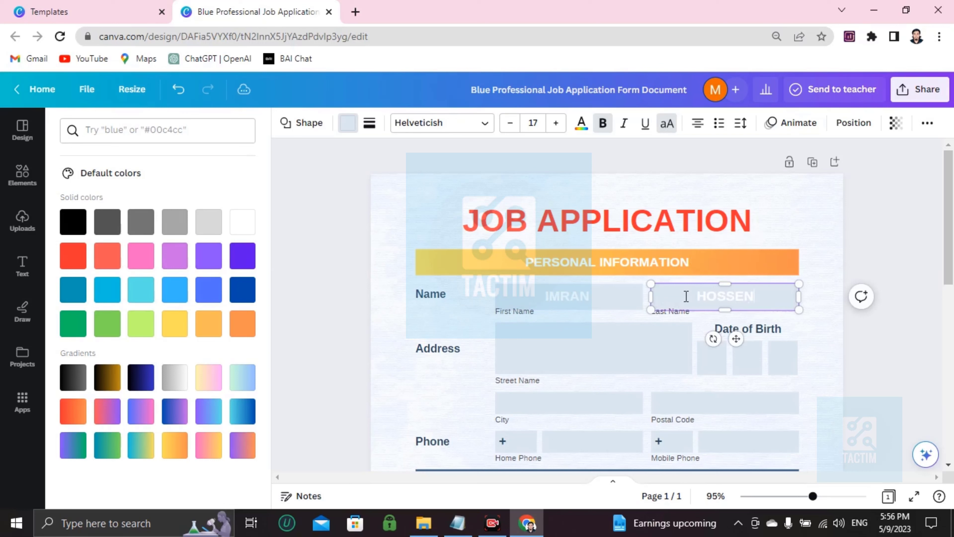
- Change the text colour of the first name to black (#000000)
double_click(567, 298)
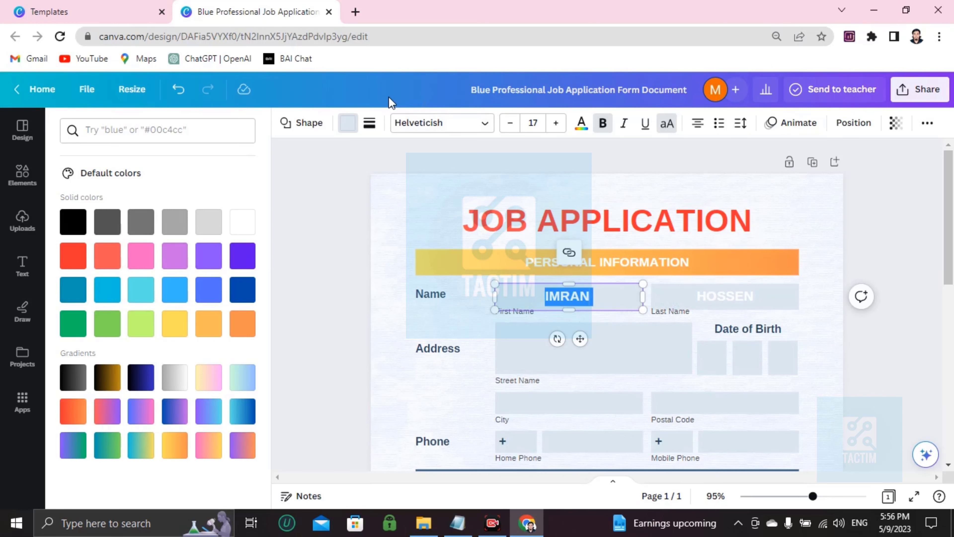
left_click(580, 124)
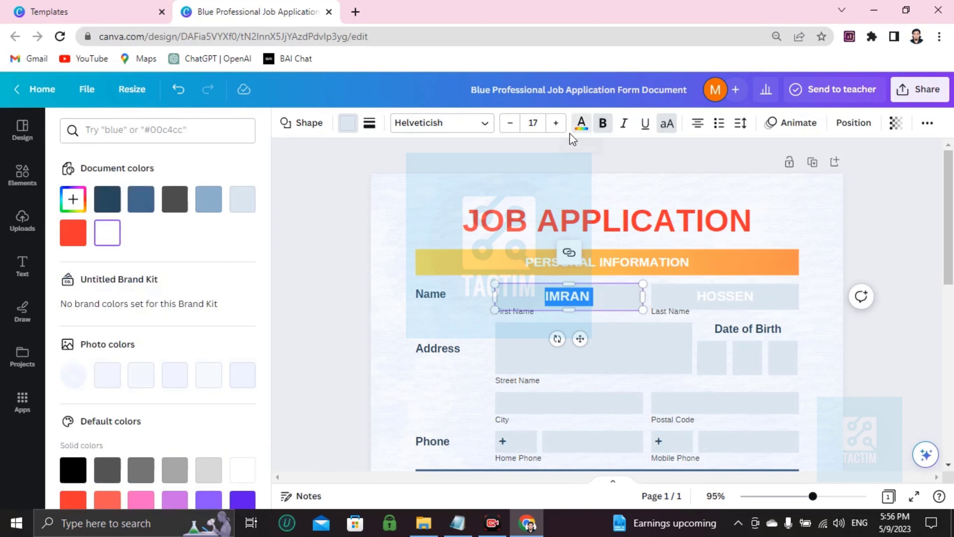
scroll(151, 368, "down", 3)
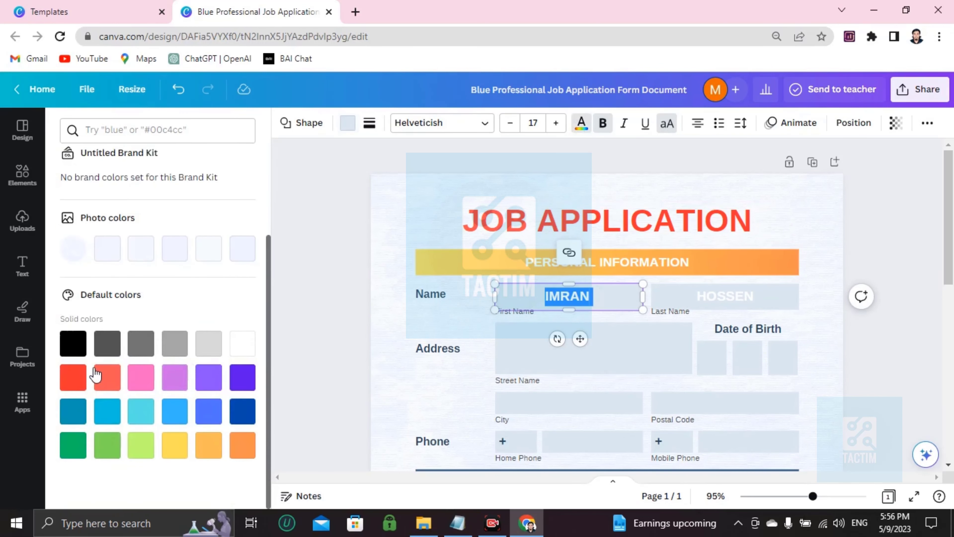
left_click(74, 342)
- Change the text colour of the last name to black
left_click(724, 300)
double_click(722, 296)
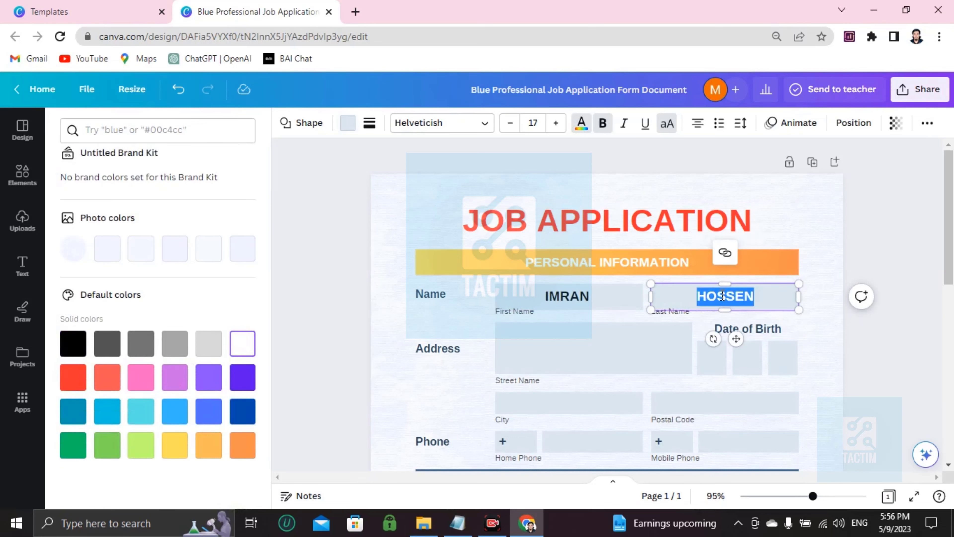
left_click(581, 124)
scroll(203, 362, "down", 3)
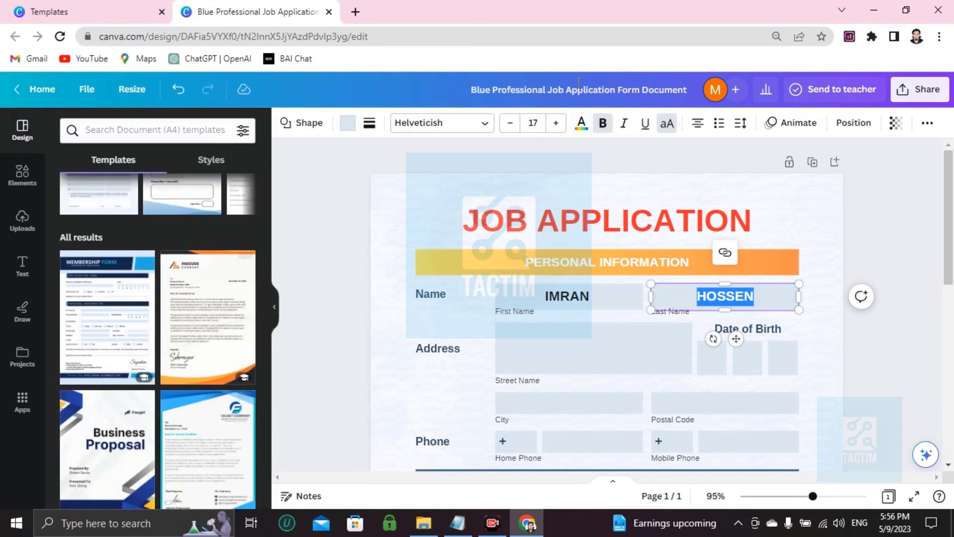
left_click(580, 123)
scroll(233, 286, "down", 3)
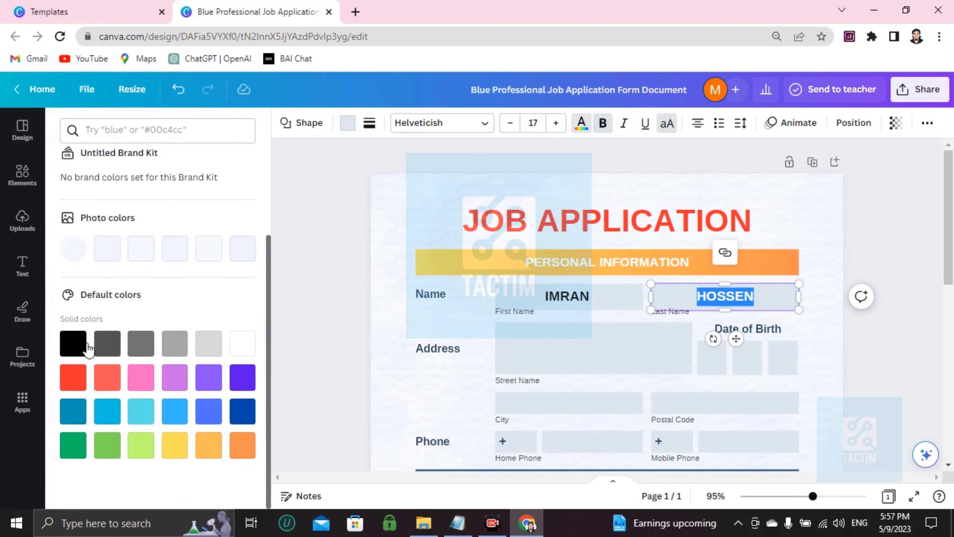
- Fill the Street Name box of the Address section with two lines of placeholder address text
left_click(585, 359)
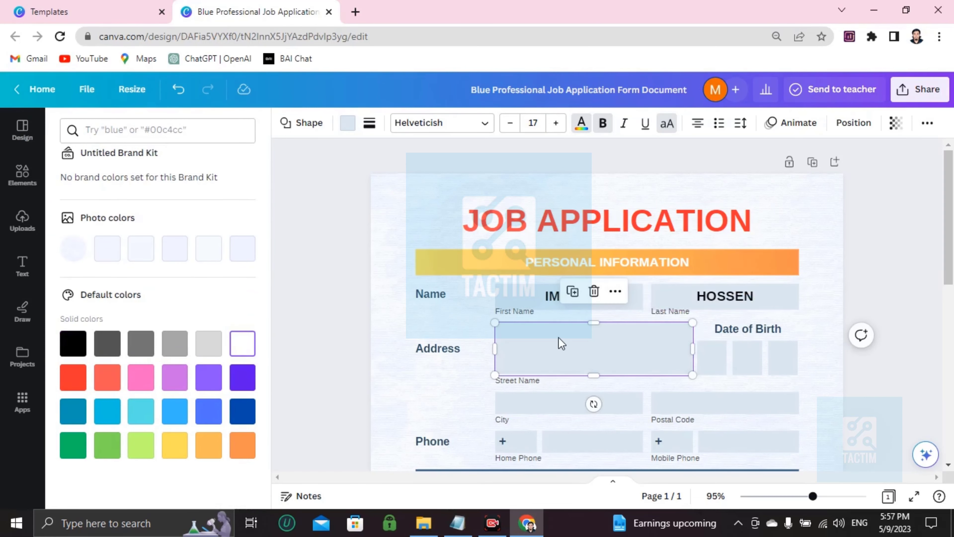
type("DDJQWBJQWXJQWX KQW XKJ QLJLXLQ XLJ QLJ")
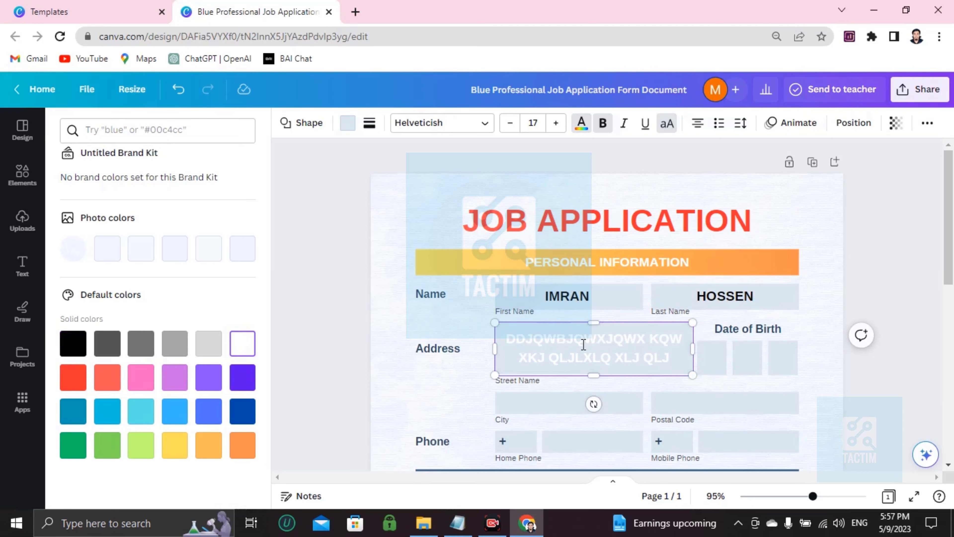
- Change the text colour of the first word in the Street Name box to black
double_click(560, 346)
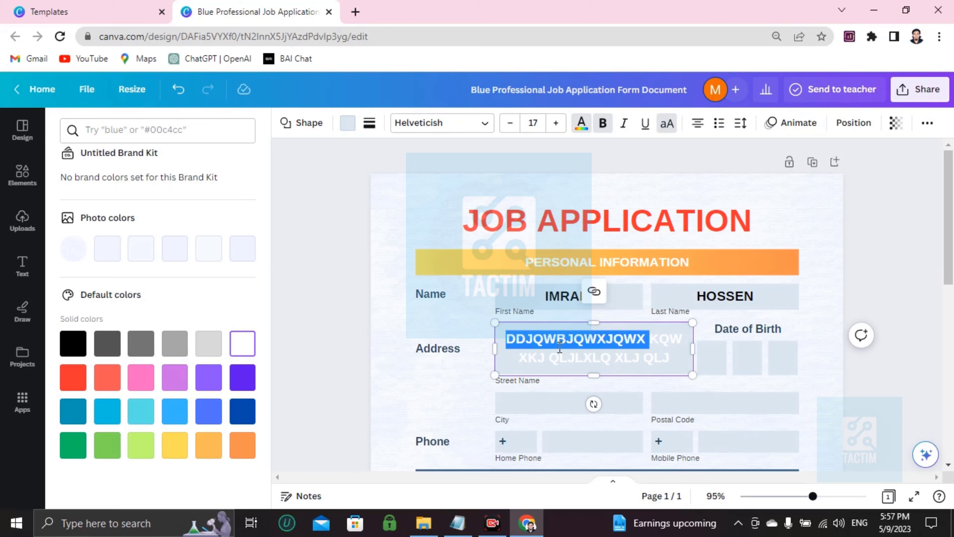
left_click(581, 126)
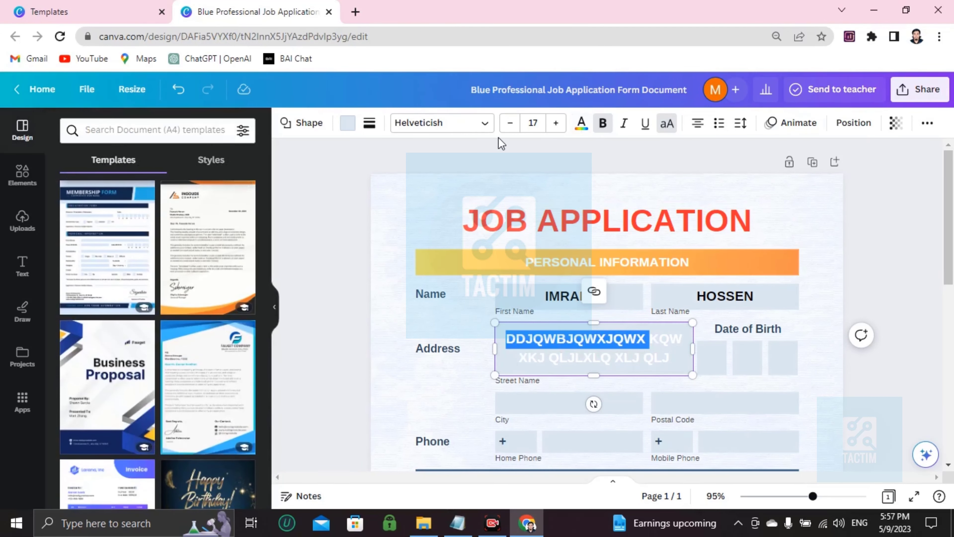
left_click(581, 124)
scroll(191, 320, "down", 2)
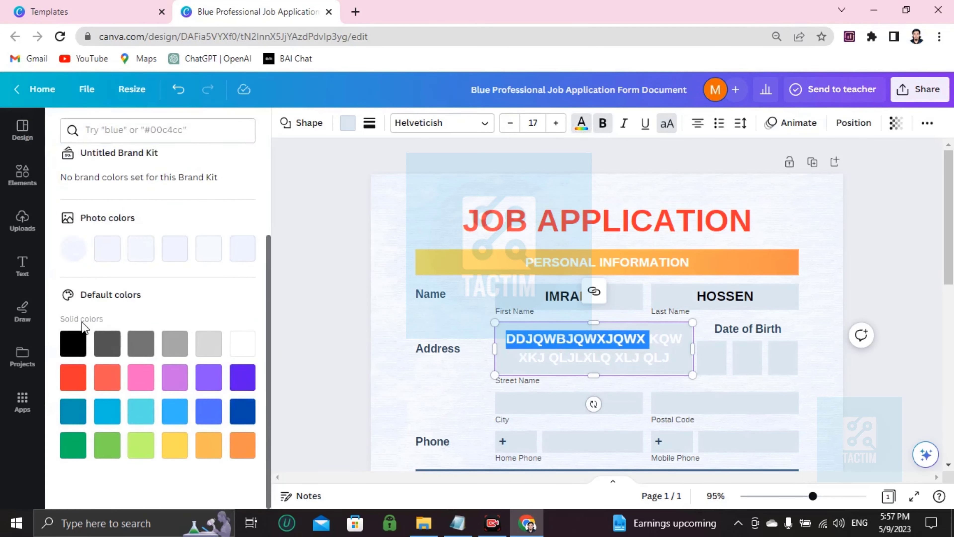
left_click(72, 352)
key("Escape")
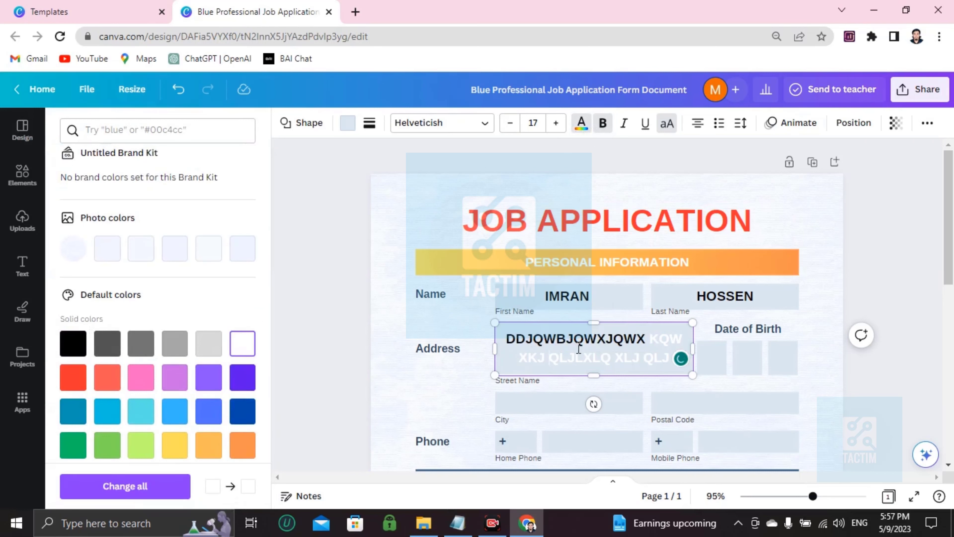
- Enter the applicant's date of birth using the first two Date of Birth boxes
left_click(706, 360)
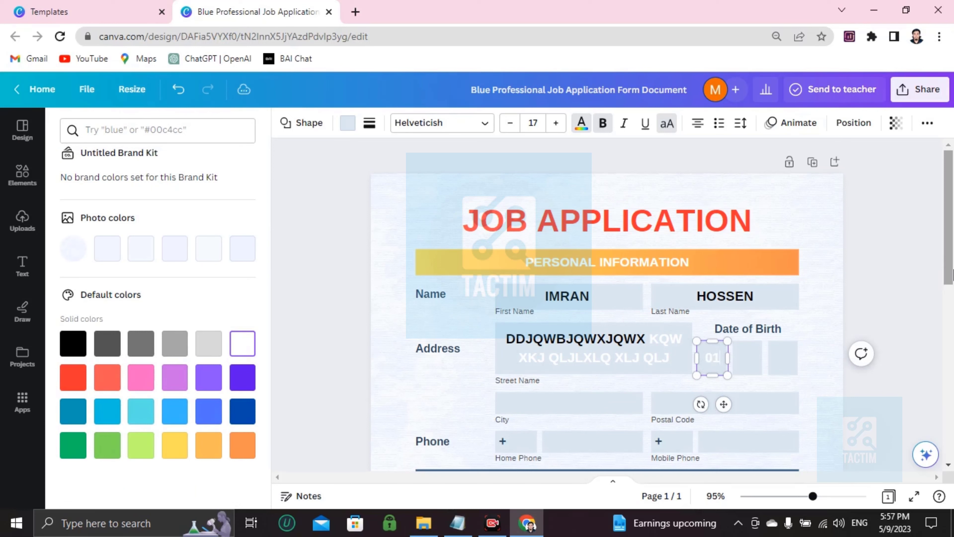
key("Tab")
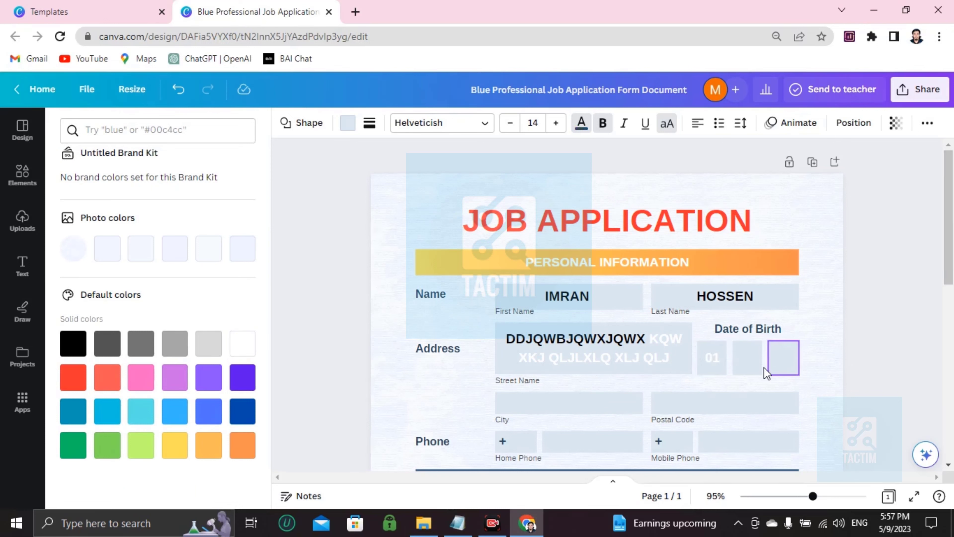
left_click(753, 370)
type("011998")
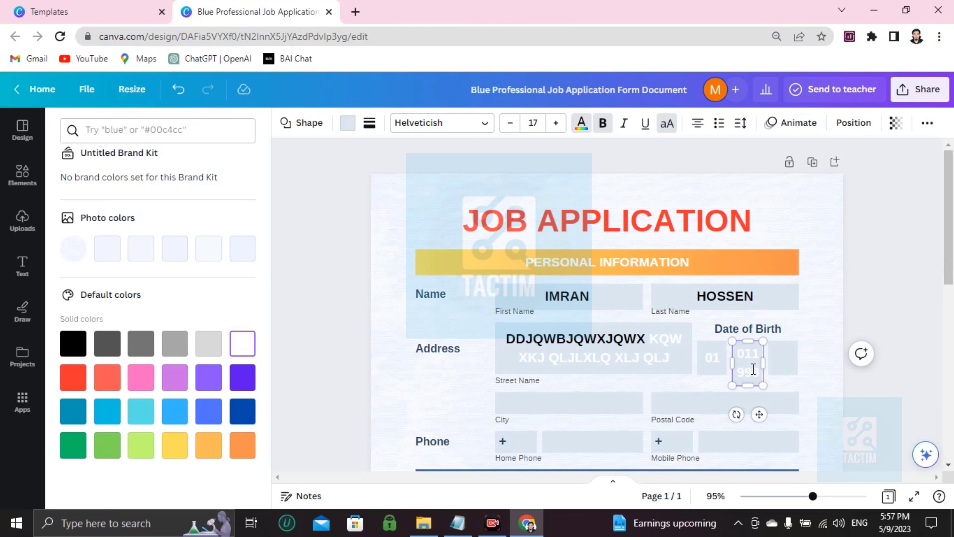
- Fill the City box of the Address section with placeholder text and enter the postal code in the Postal Code box
left_click(546, 398)
scroll(546, 397, "down", 5)
left_click(521, 198)
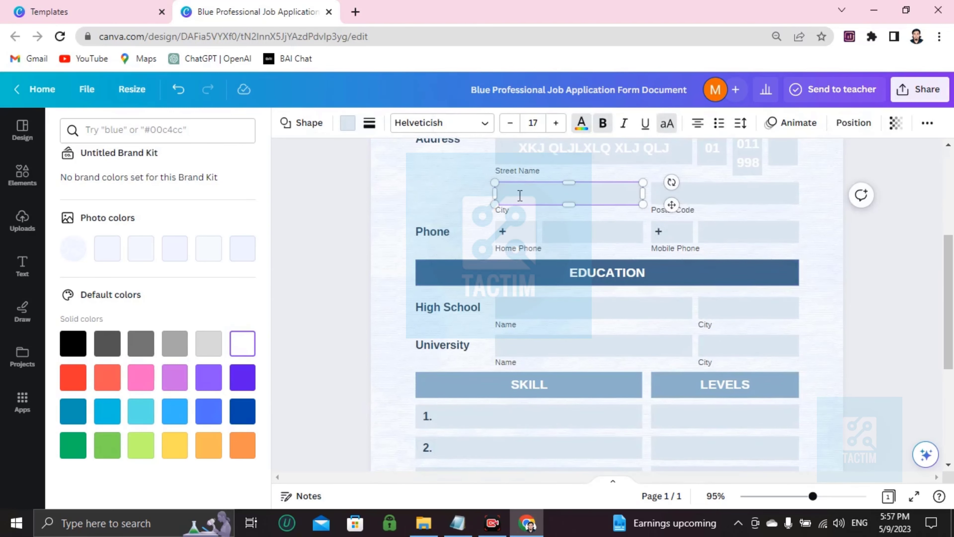
type("WEFEWFEWEWGWG")
left_click(697, 194)
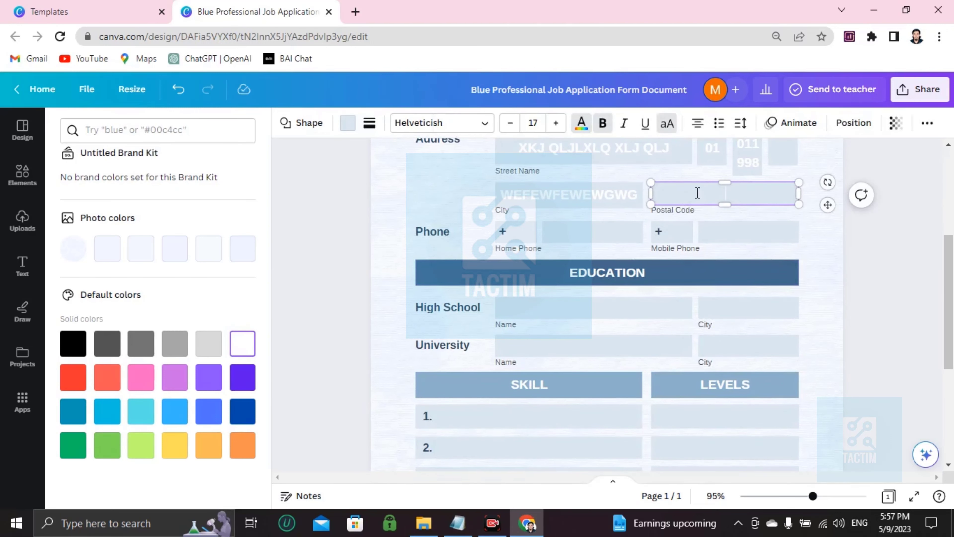
type("1212")
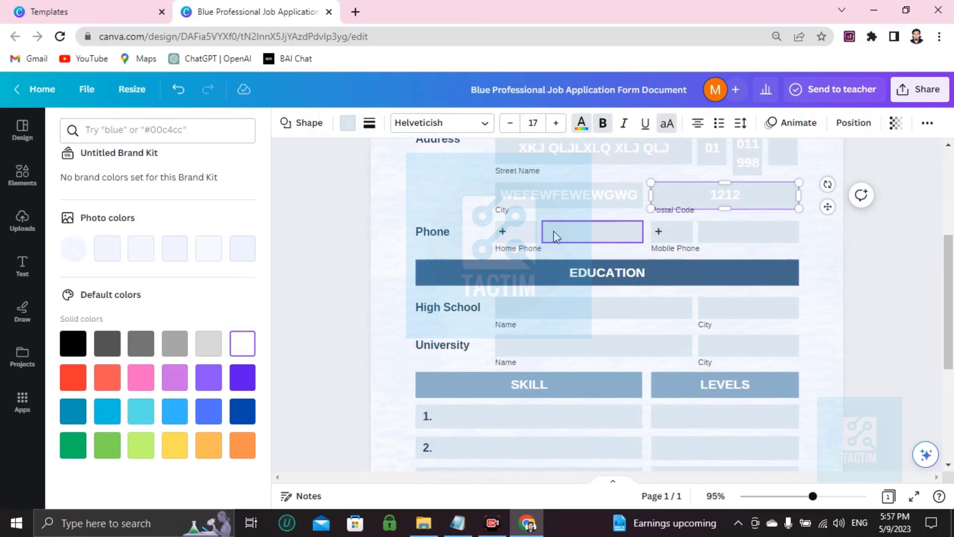
- Enter the applicant's home phone and mobile phone numbers in the Phone row
left_click(600, 231)
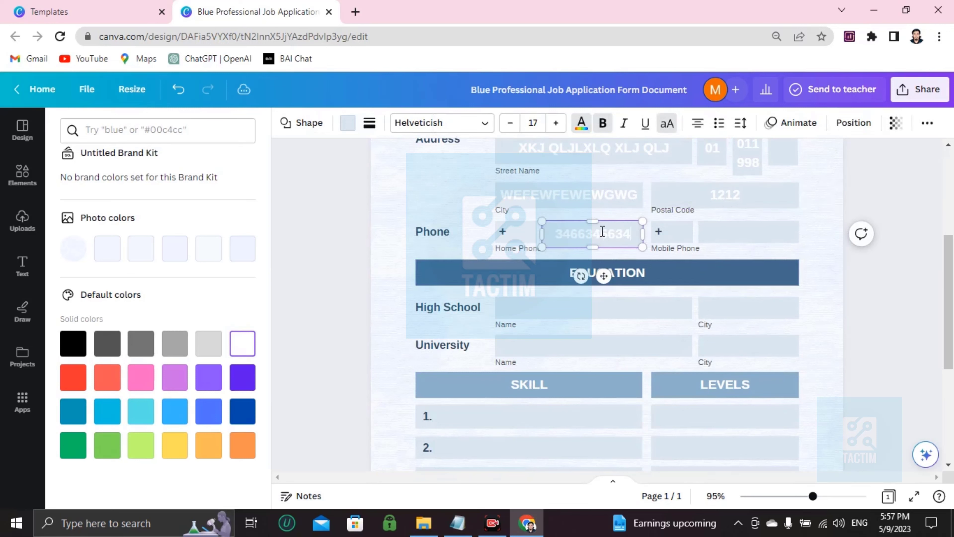
left_click(723, 233)
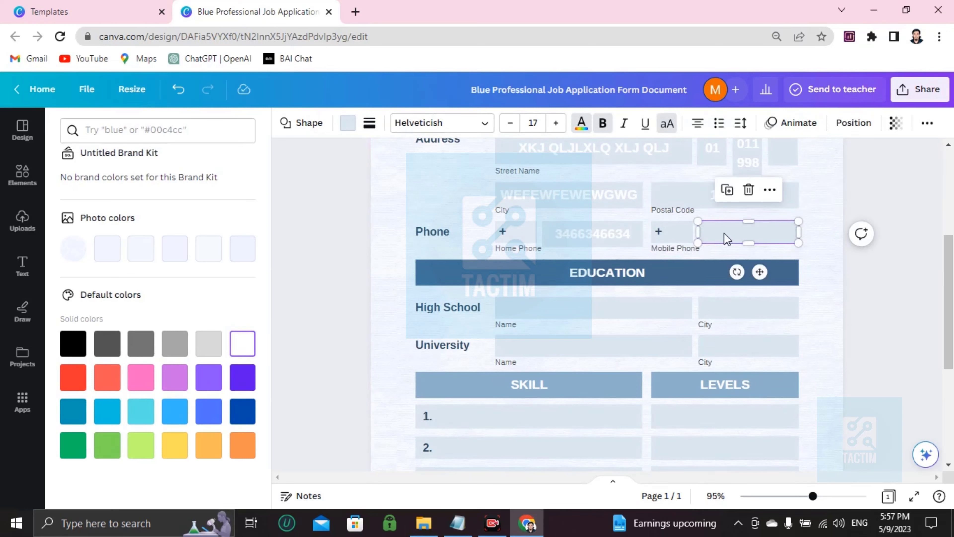
type("3453555e35")
- Fill the High School name box in the Education section with the placeholder text "AAKKMKLNWE"
scroll(511, 311, "down", 2)
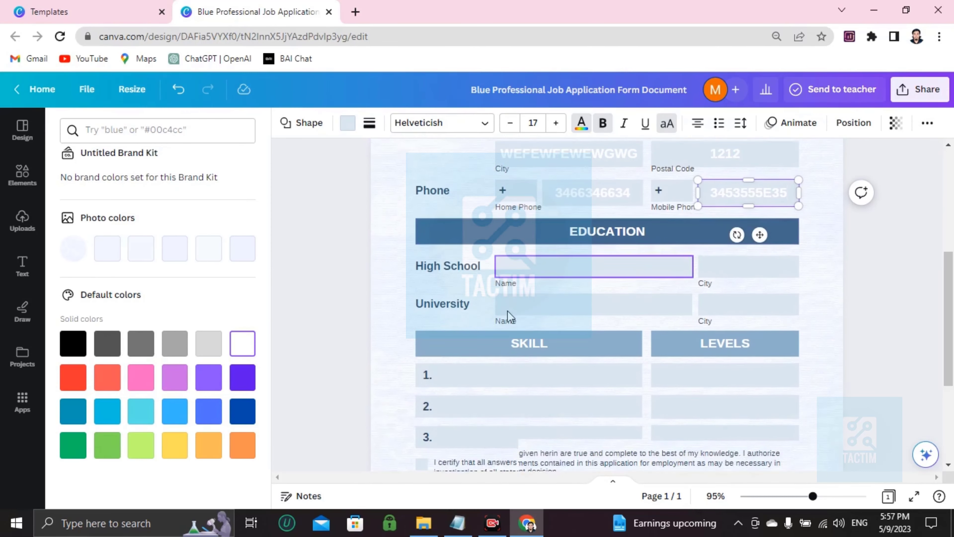
left_click(526, 248)
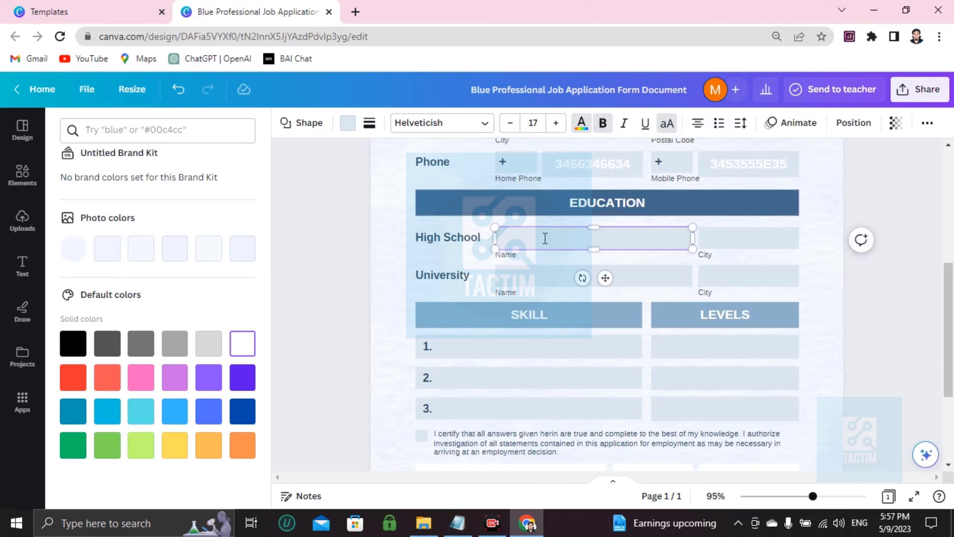
type("Nak")
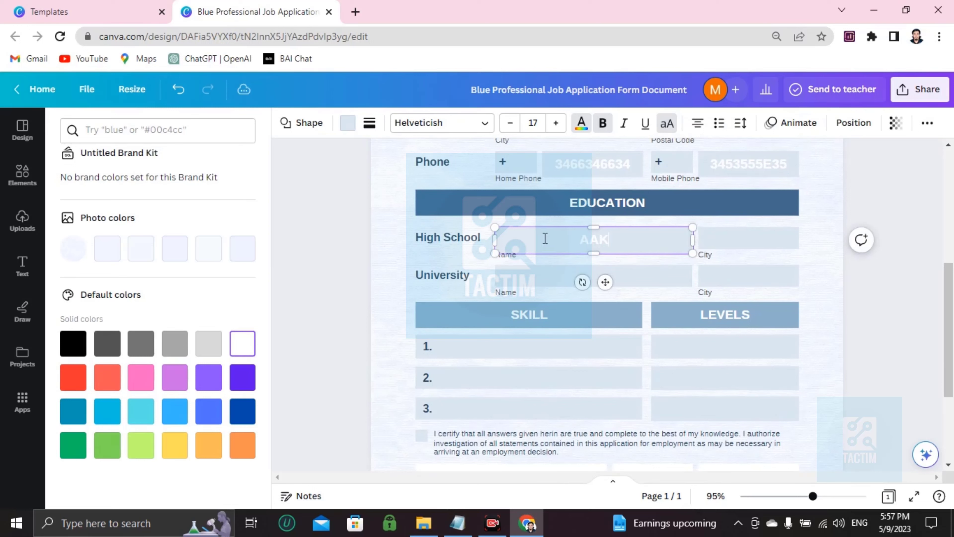
type("kmklnwe")
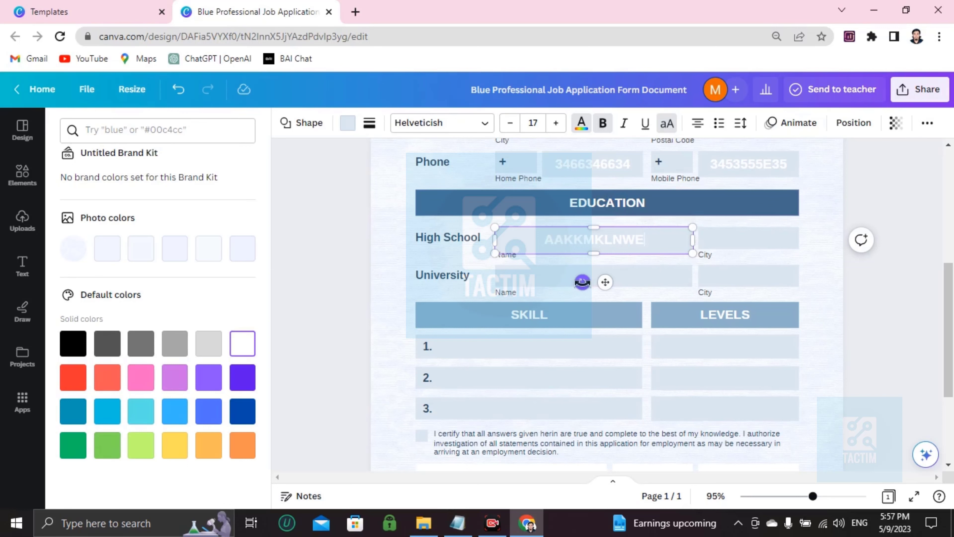
- Enter "NATIOMNAL UNIVERSITY" as the university name and "DHAKA" as its city
left_click(536, 276)
type("NA")
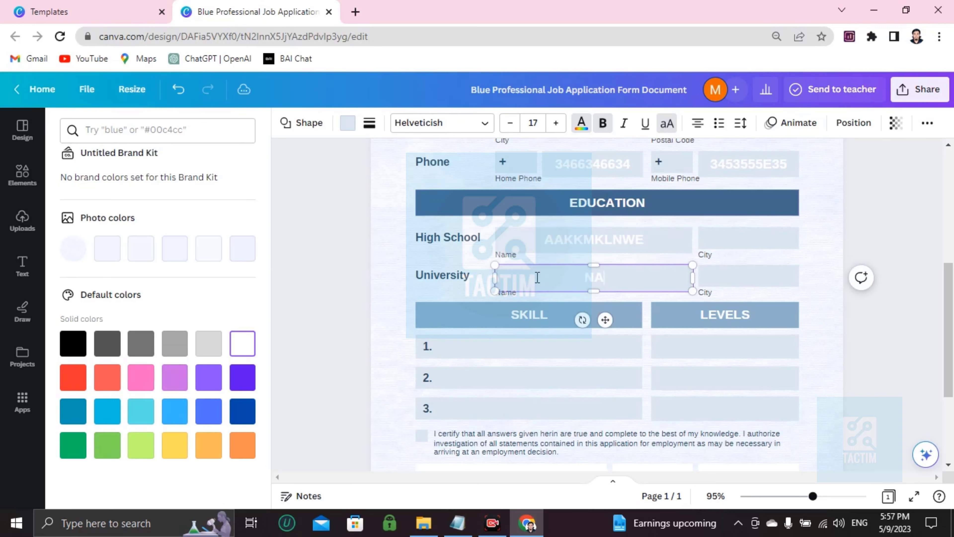
type("TIOMNAL UNIVERSITY")
left_click(729, 271)
left_click(729, 281)
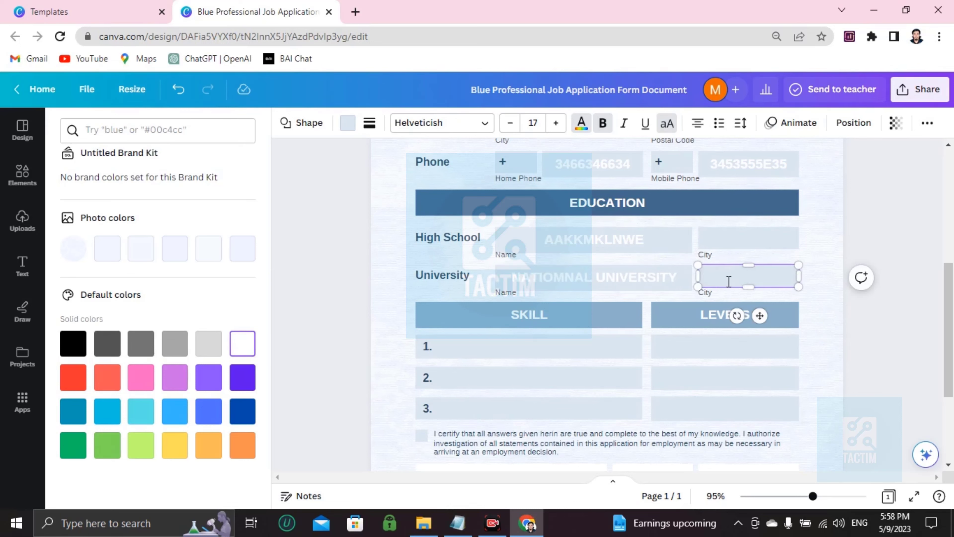
type("DHAKA")
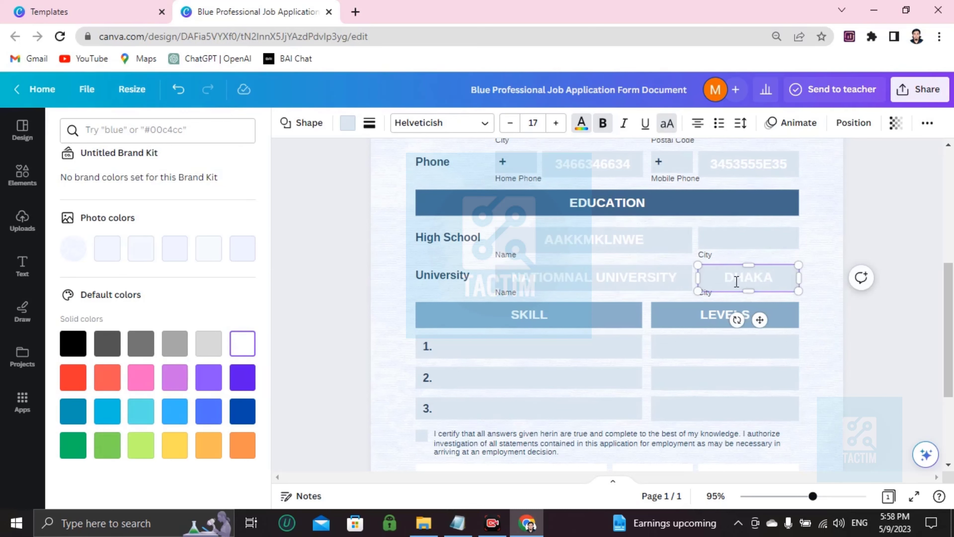
- Enter "PROFFICIENT IN MS OFFICE" as the first skill and "EXPERT" as its level
scroll(537, 310, "down", 4)
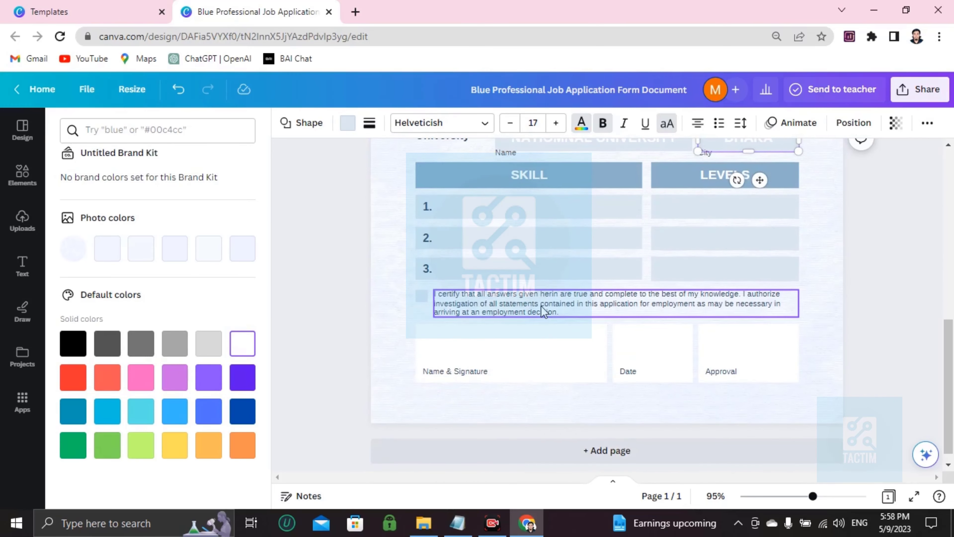
scroll(543, 308, "up", 4)
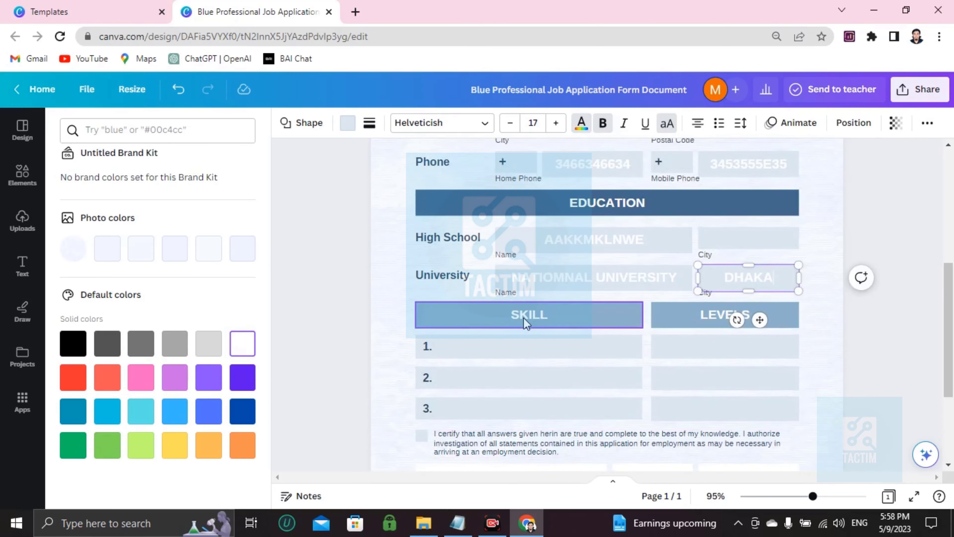
scroll(523, 317, "down", 4)
scroll(544, 307, "up", 4)
left_click(522, 352)
left_click(593, 349)
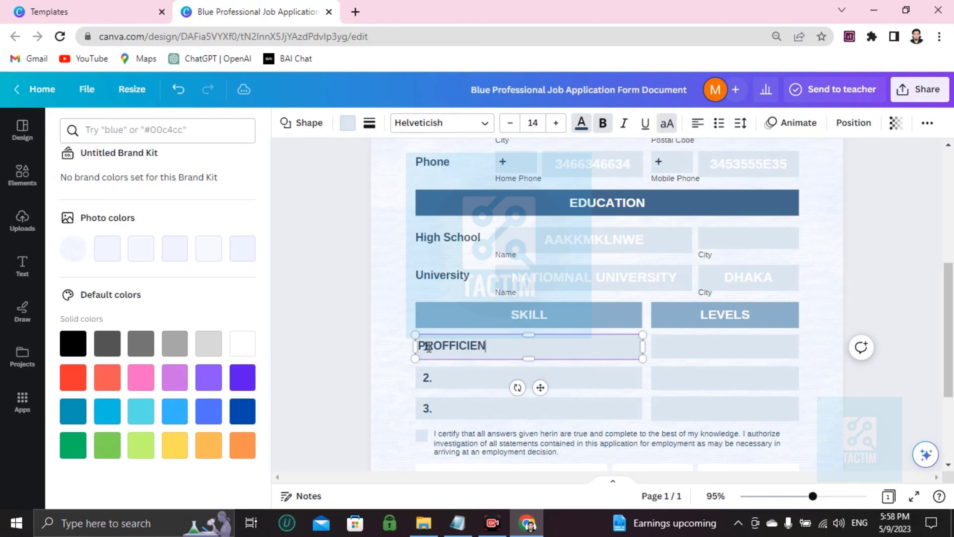
type("MS OFFICE")
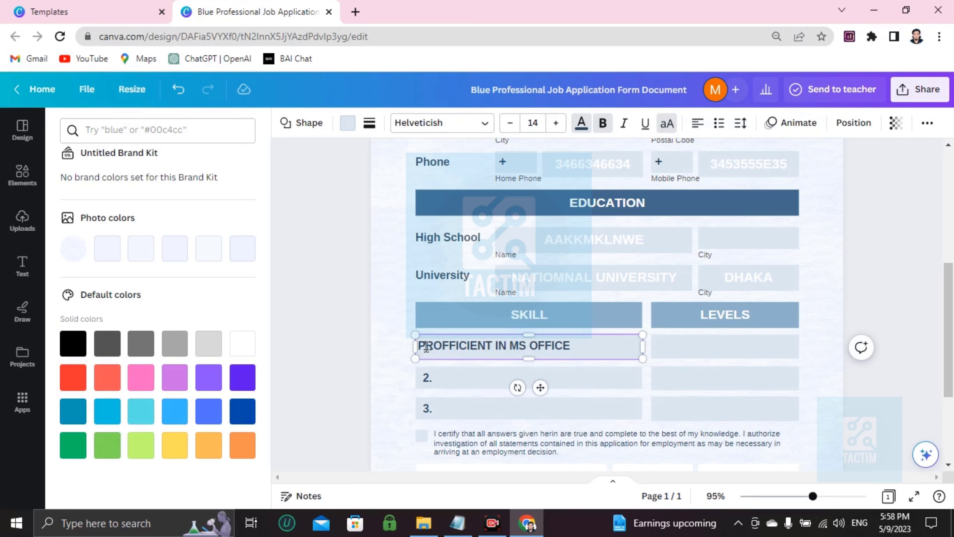
left_click(721, 345)
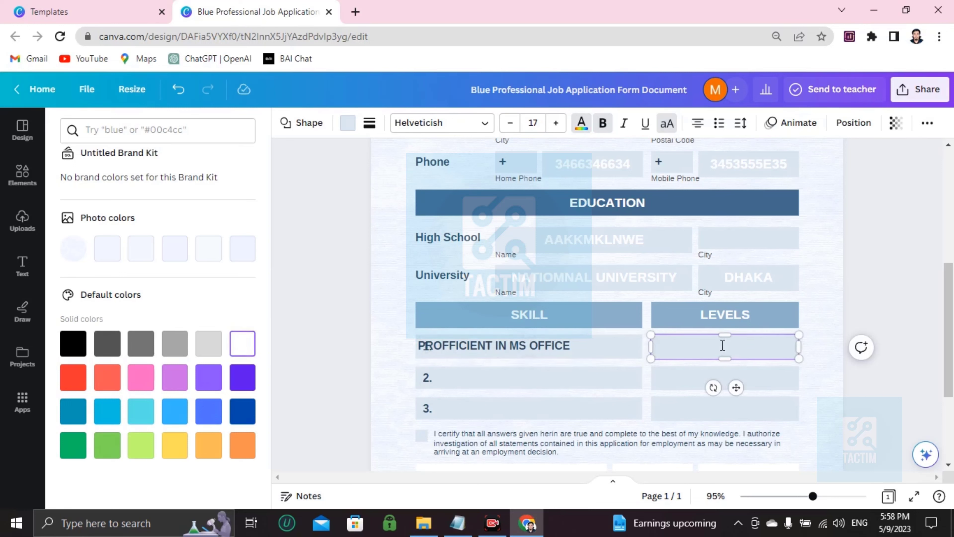
type("EXPERT")
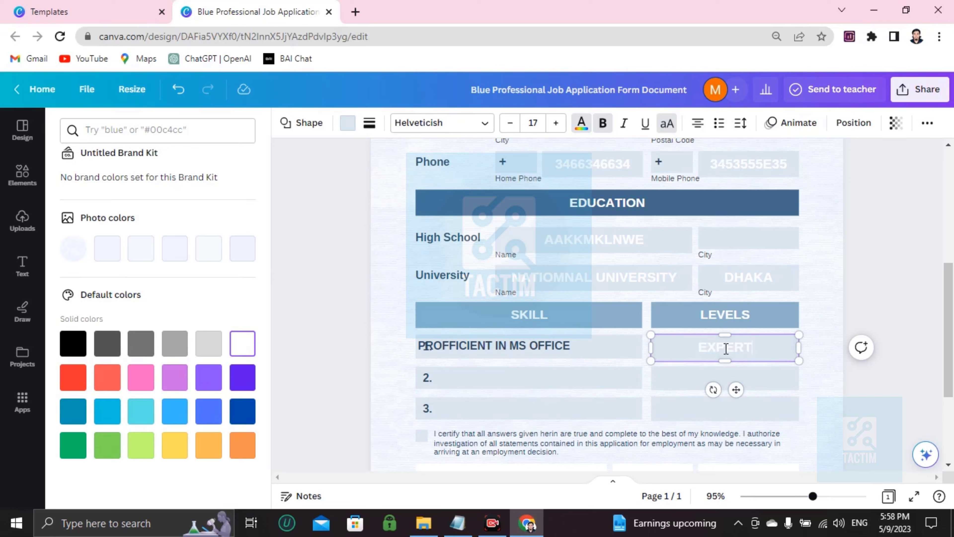
- Change the text colour of the first skill's level to black
double_click(723, 349)
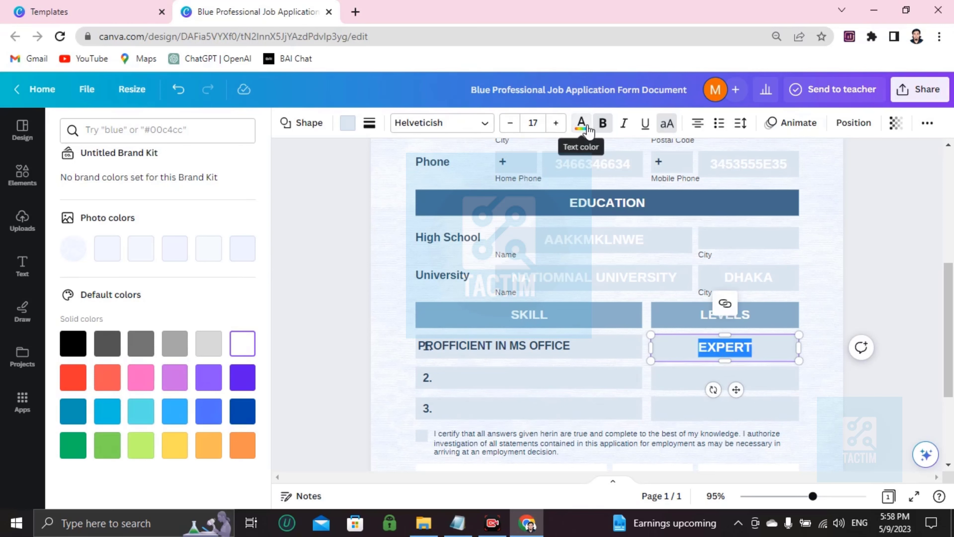
left_click(581, 125)
left_click(580, 125)
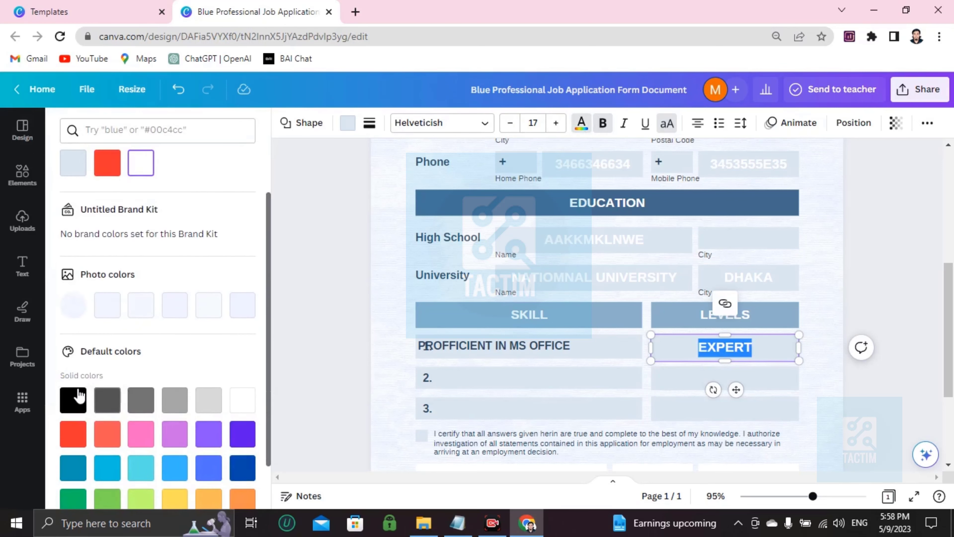
- Enter "PHP PYTHON C++" as the second skill and "EXPERT" as its level
scroll(503, 344, "down", 4)
left_click(522, 228)
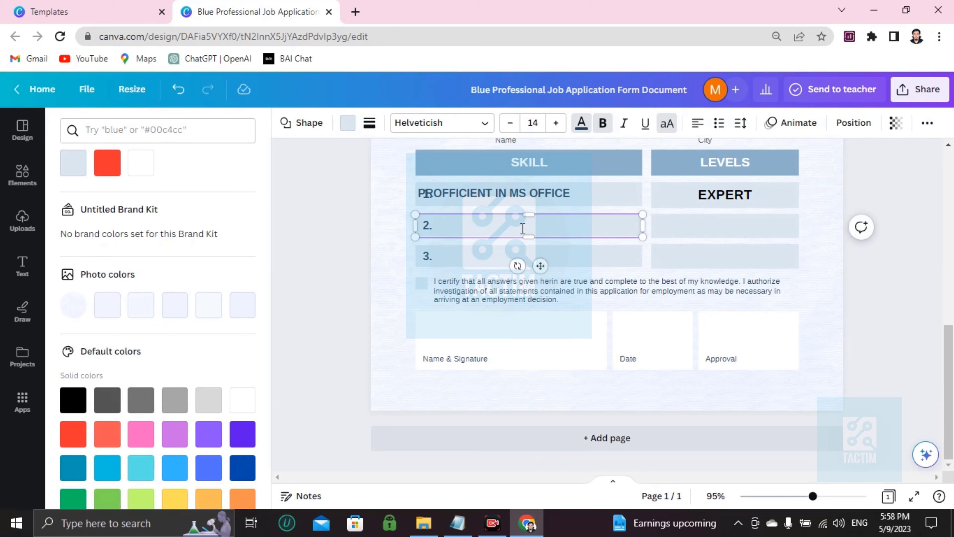
type("PHP PYTHON C++")
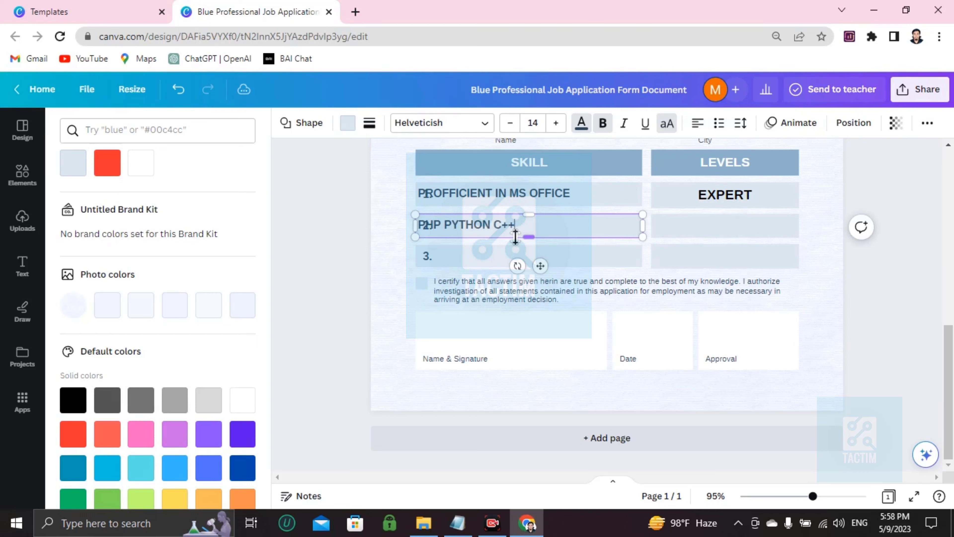
left_click(699, 221)
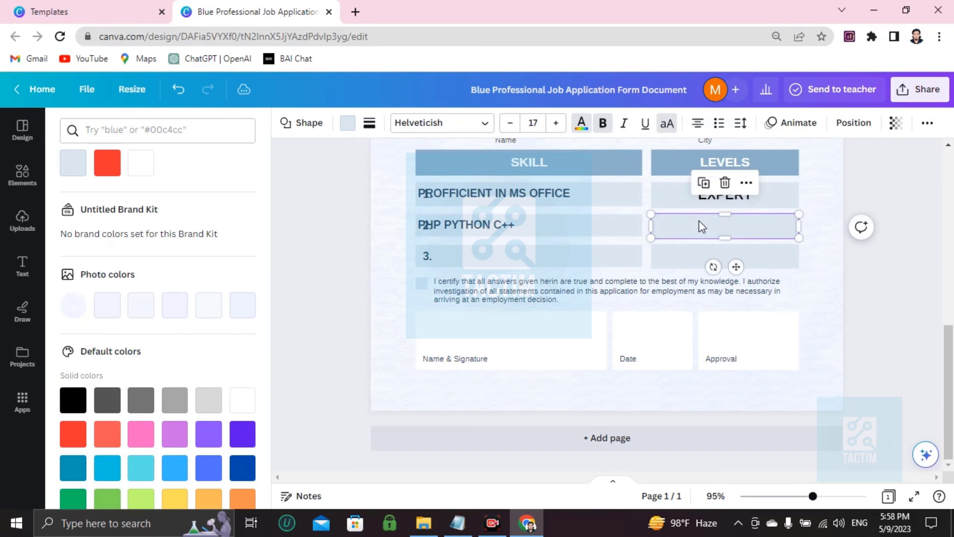
left_click(700, 221)
type("EXPERT")
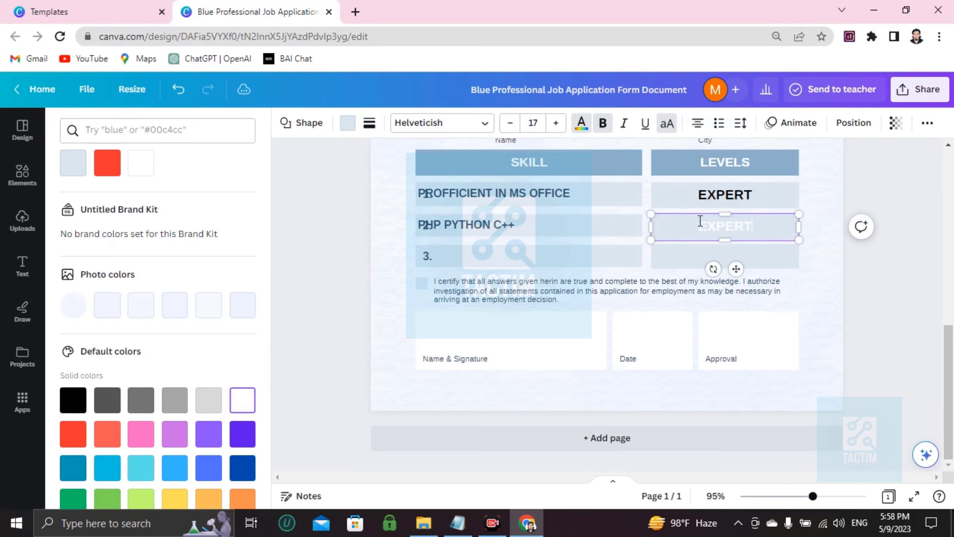
- Change the text colour of the second skill's level to black
double_click(725, 230)
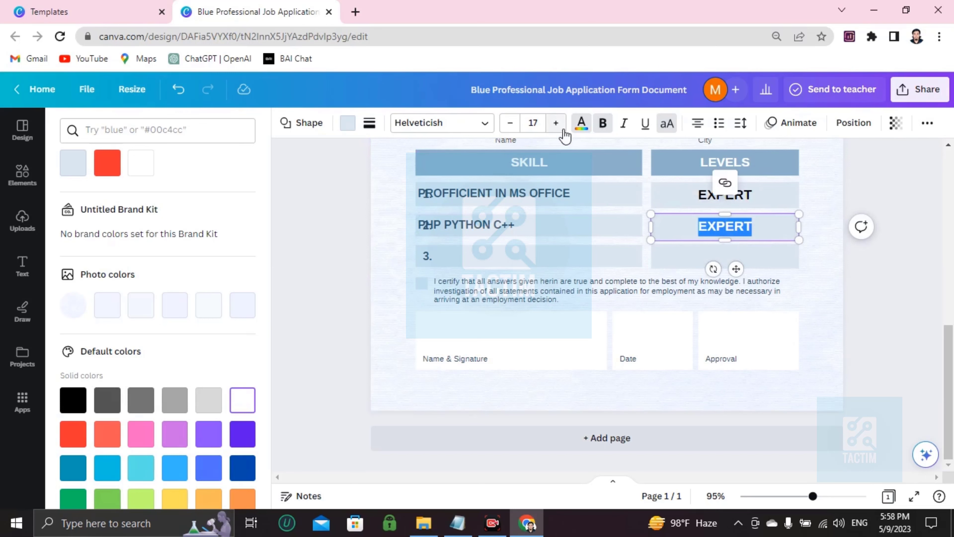
left_click(581, 124)
left_click(580, 124)
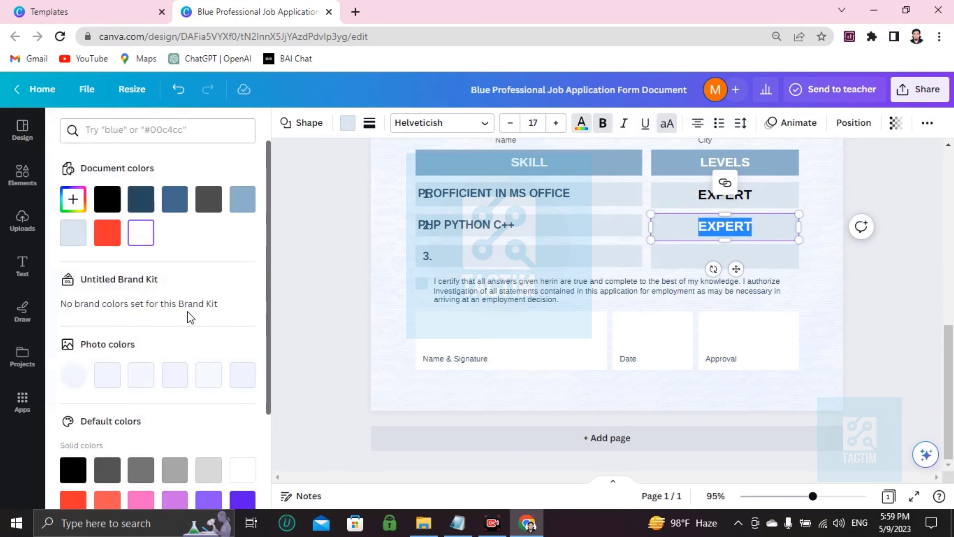
left_click(107, 199)
left_click(530, 255)
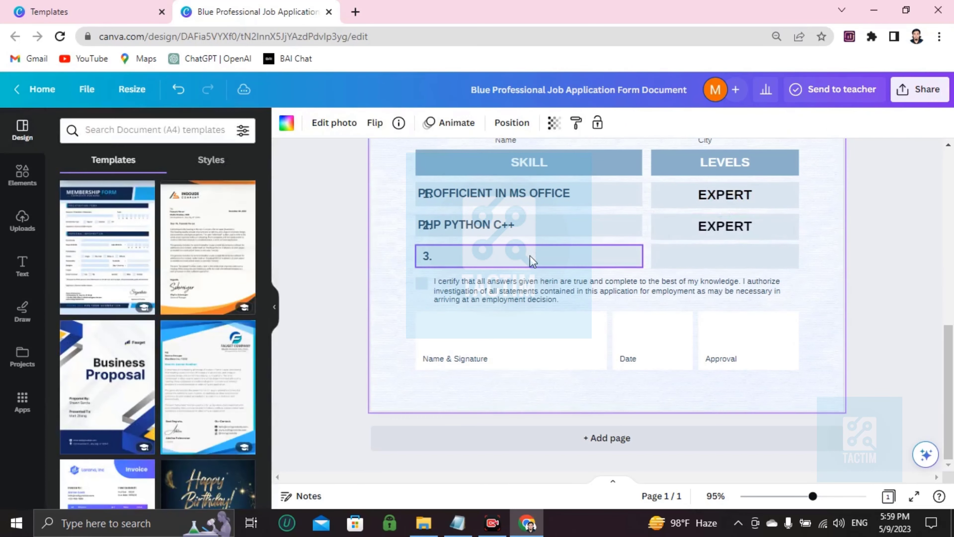
left_click(530, 255)
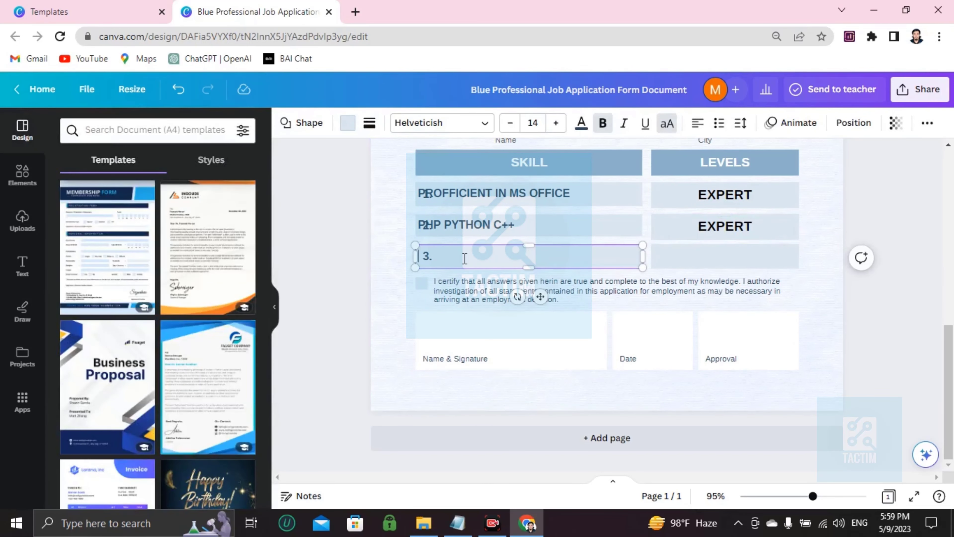
left_click(421, 283)
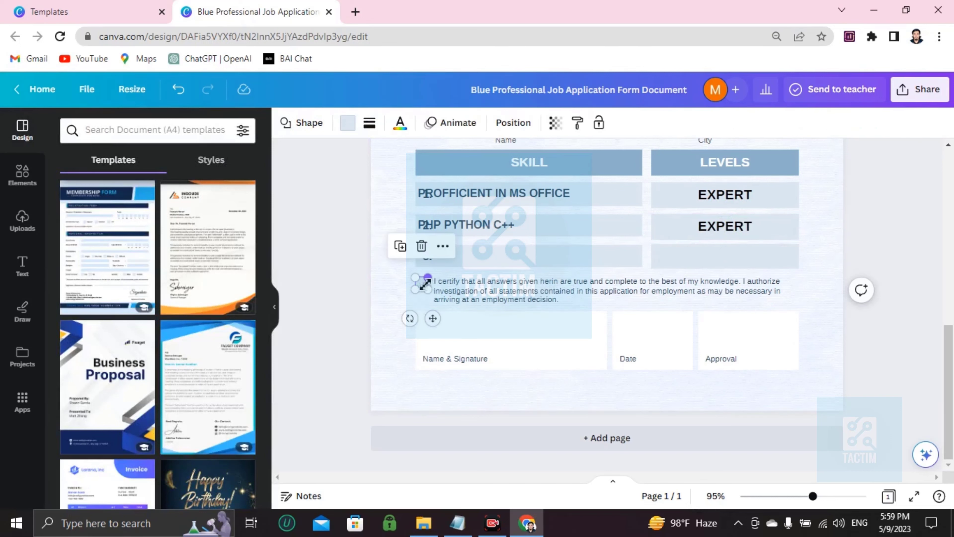
left_click(452, 302)
left_click(423, 285)
- Search the elements for "TIK" and add the green circled check mark graphic to the form
left_click(22, 174)
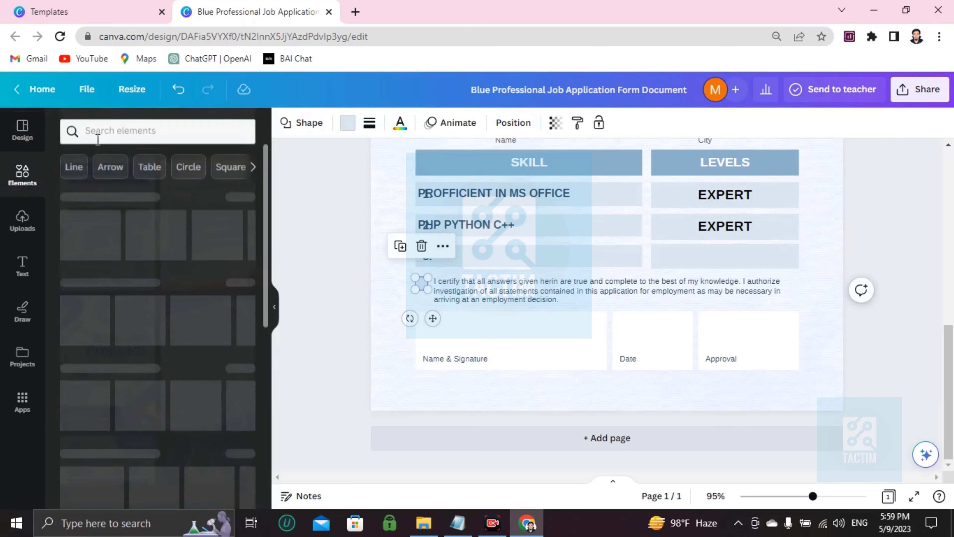
type("TIK")
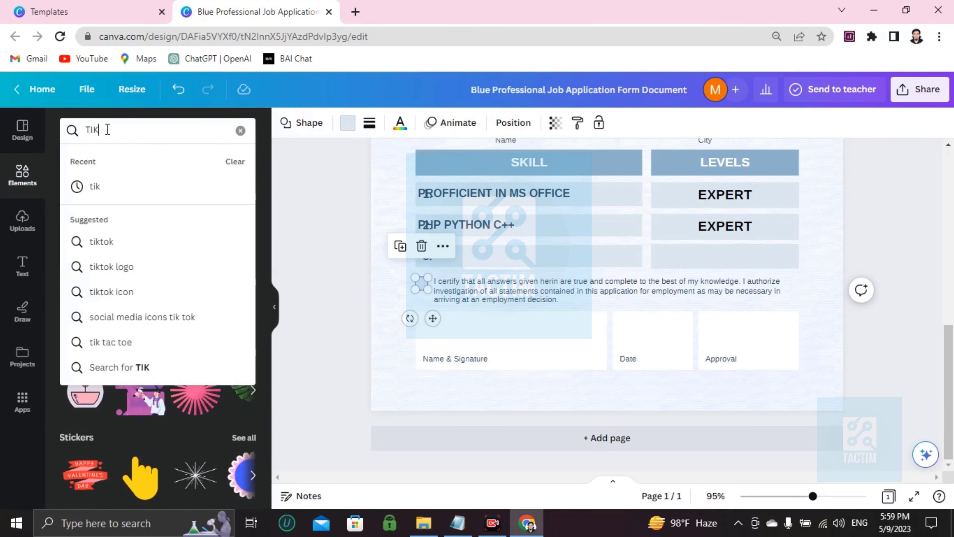
key("Return")
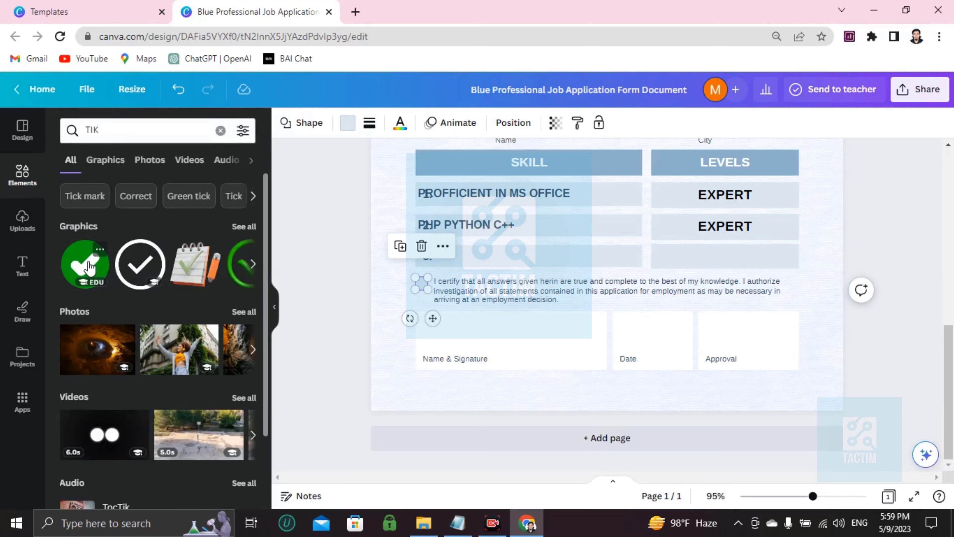
left_click(252, 264)
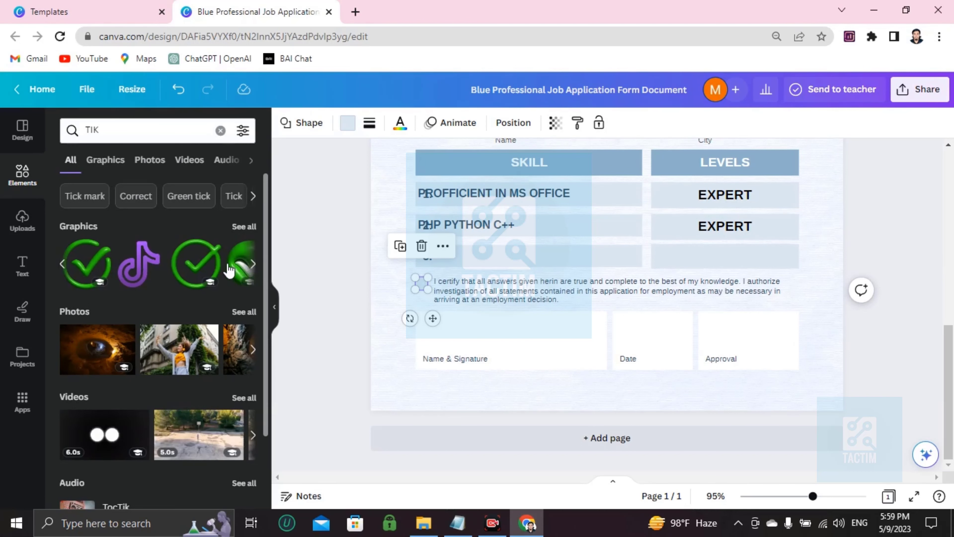
left_click(80, 272)
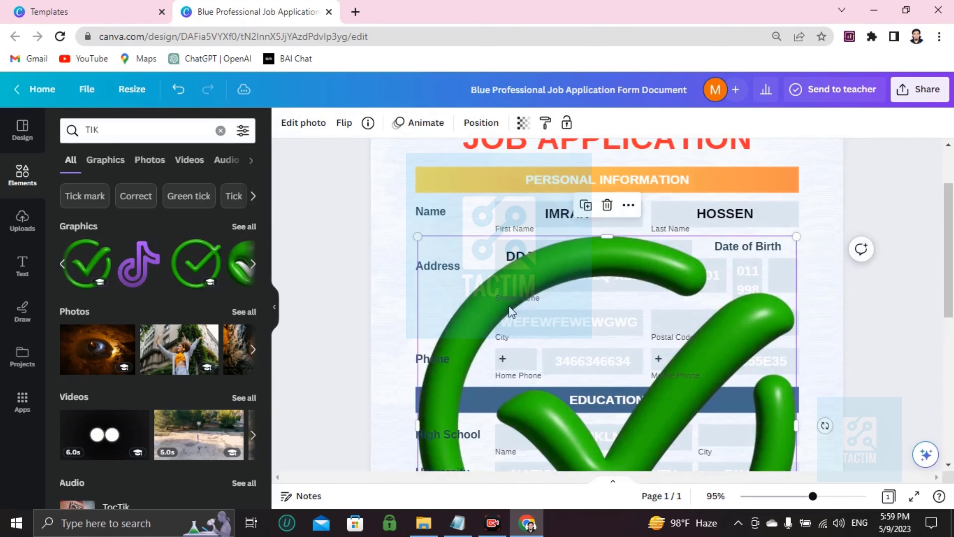
- Shrink the green check mark to checkbox size and place it over the checkbox beside the certification statement
scroll(508, 306, "down", 2)
left_click_drag(418, 166, 733, 471)
scroll(646, 338, "down", 6)
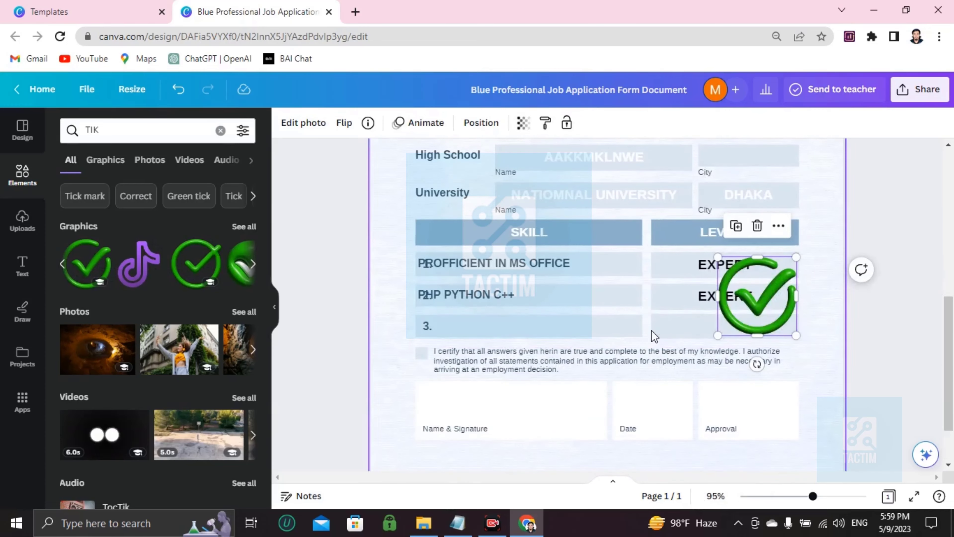
left_click_drag(718, 256, 793, 323)
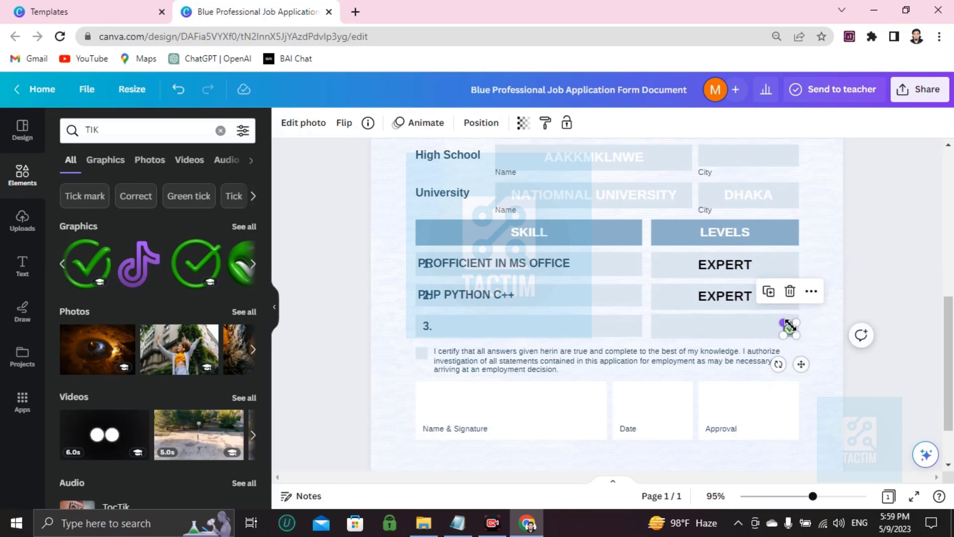
left_click_drag(792, 334, 424, 354)
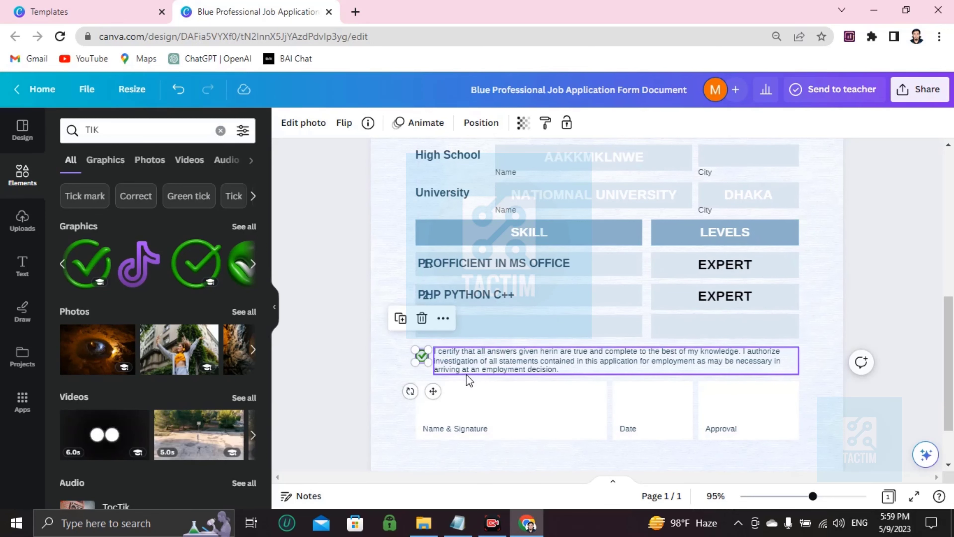
- Draw a blue pen signature in the Name & Signature box and short pen marks in the Date and Approval boxes
scroll(477, 374, "down", 2)
left_click(465, 302)
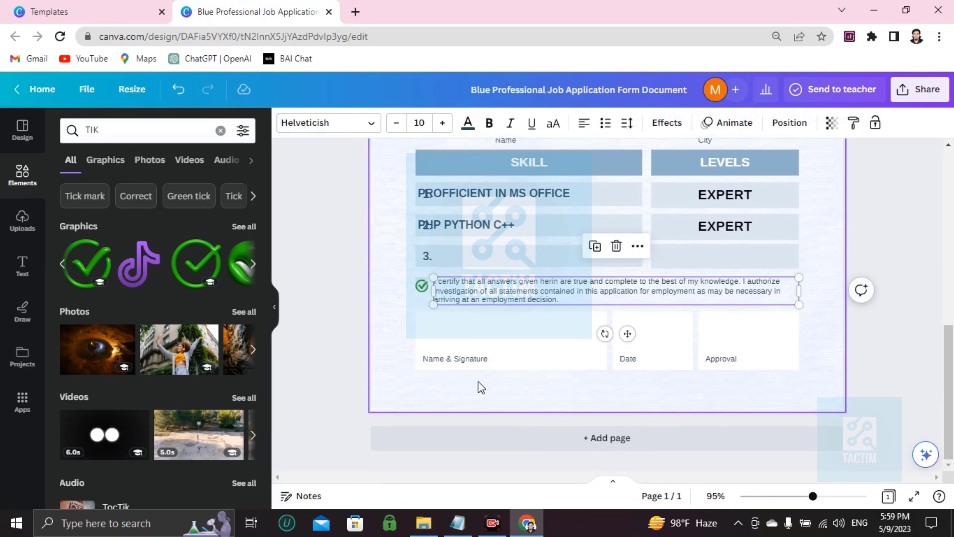
left_click(473, 340)
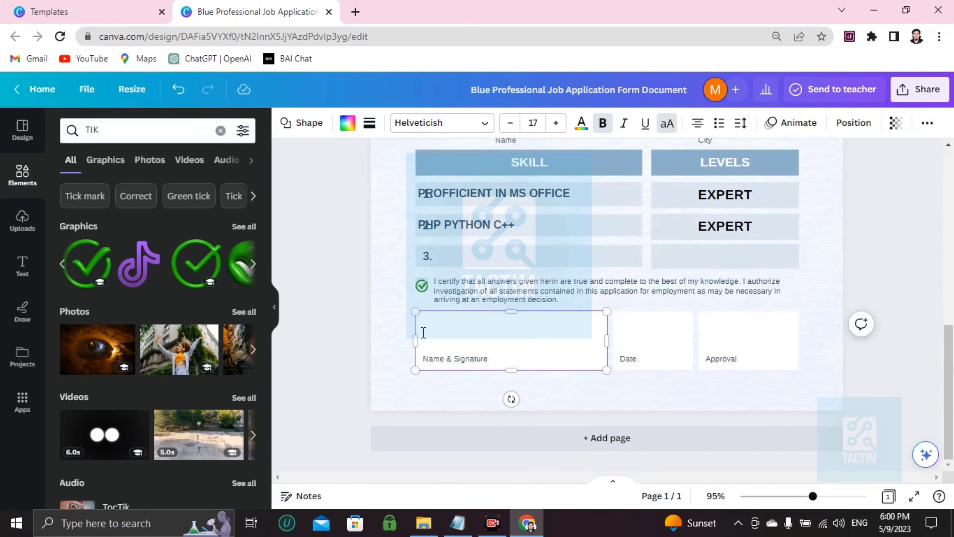
left_click(22, 315)
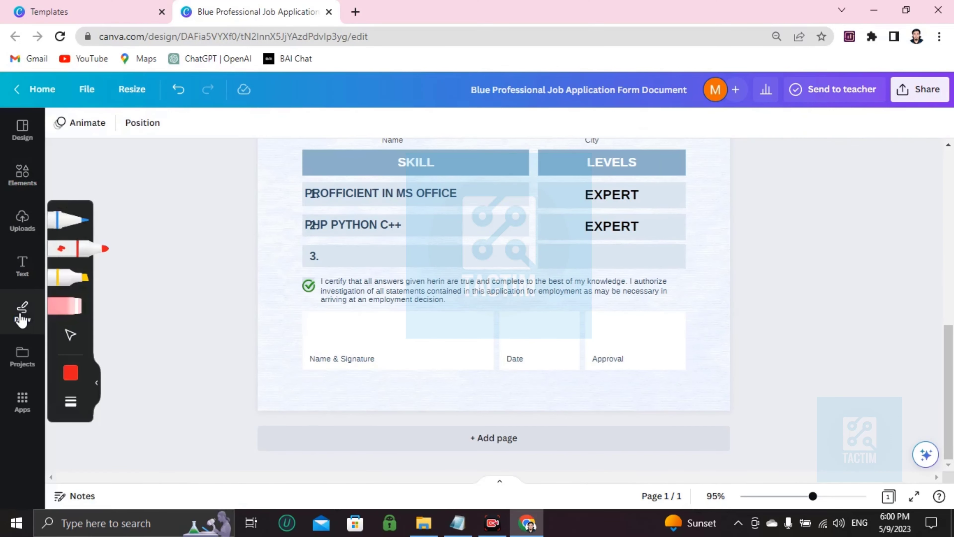
left_click(56, 224)
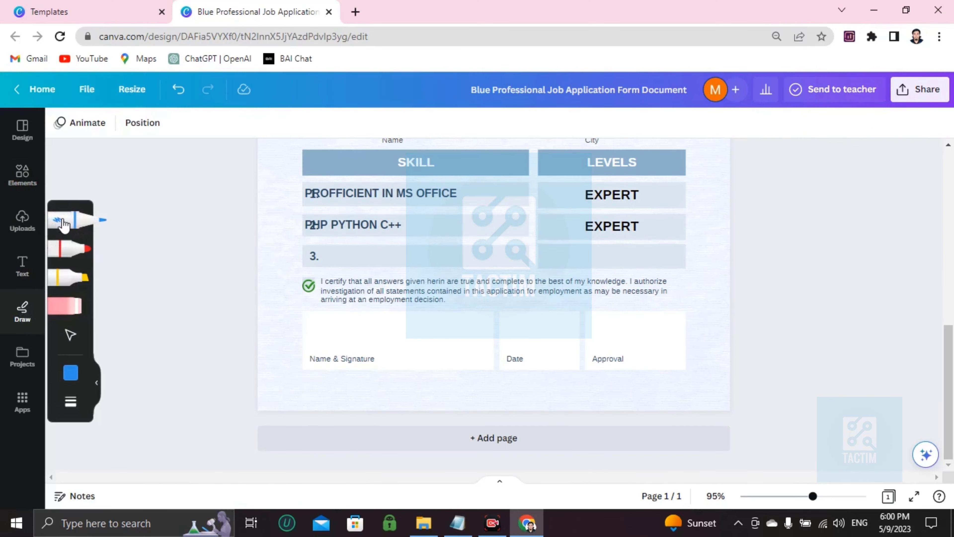
mouse_move(320, 326)
left_mouse_down()
mouse_move(339, 352)
mouse_move(341, 341)
mouse_move(379, 345)
mouse_move(315, 334)
mouse_move(396, 354)
left_mouse_up()
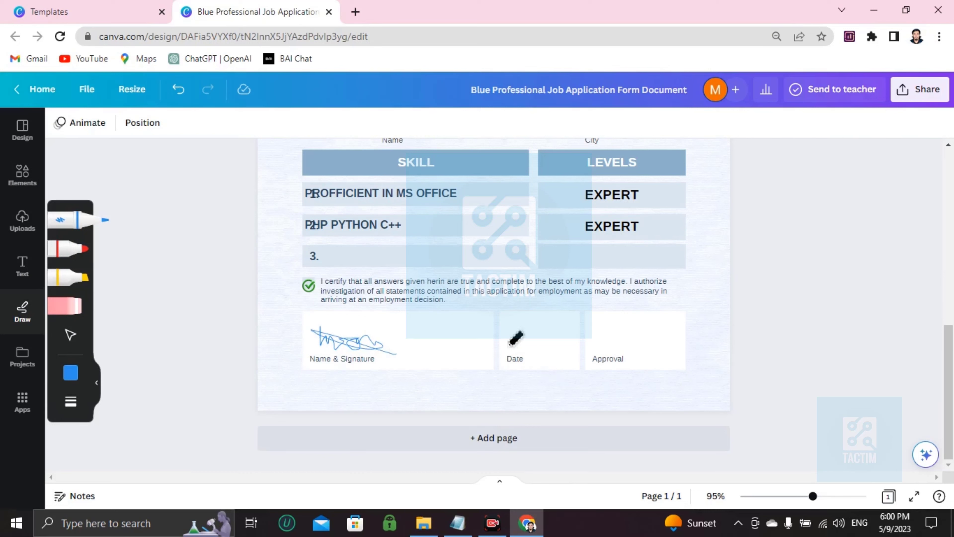
left_click_drag(518, 337, 531, 344)
left_click_drag(600, 334, 643, 336)
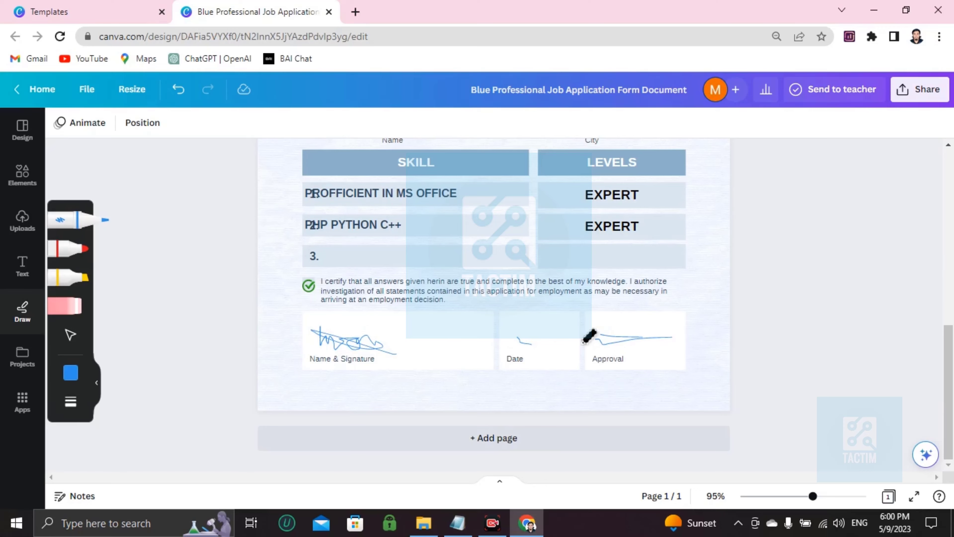
- Review the download file types offered for the form and choose PNG
scroll(590, 336, "up", 10)
scroll(589, 336, "up", 3)
scroll(587, 334, "down", 9)
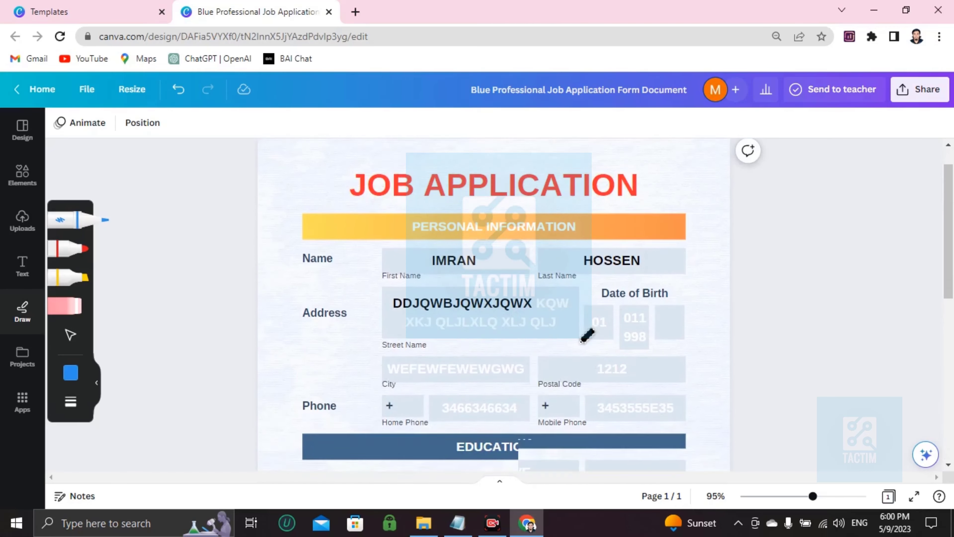
scroll(582, 338, "up", 8)
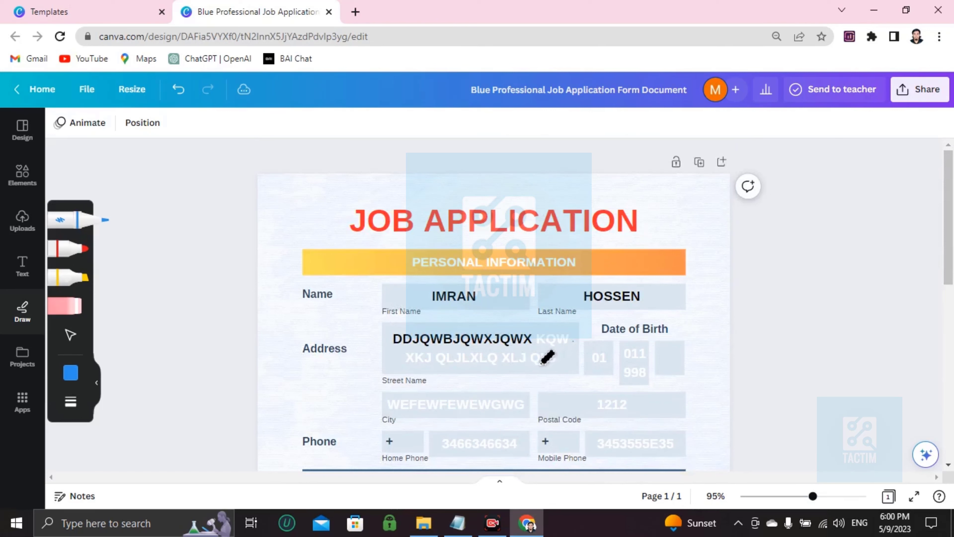
left_click(913, 90)
scroll(763, 313, "down", 2)
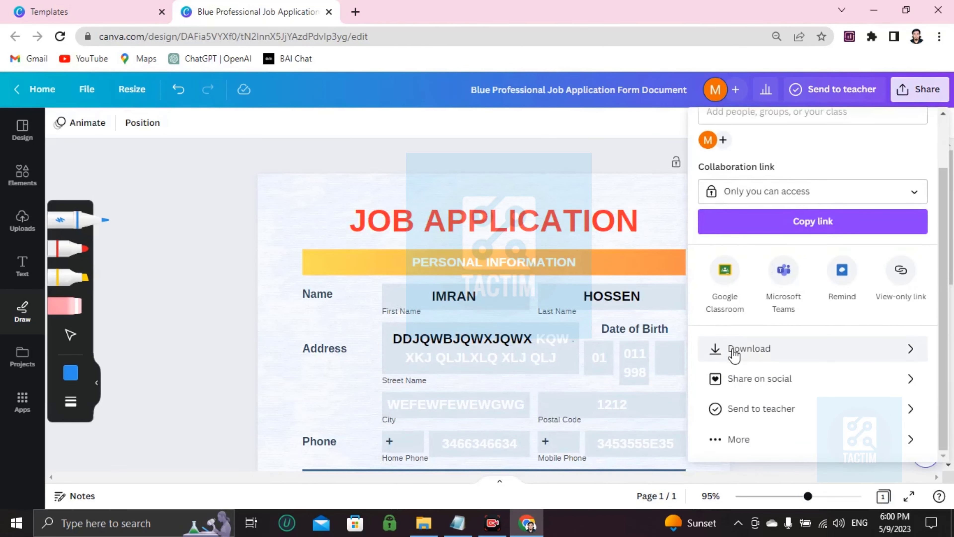
left_click(758, 355)
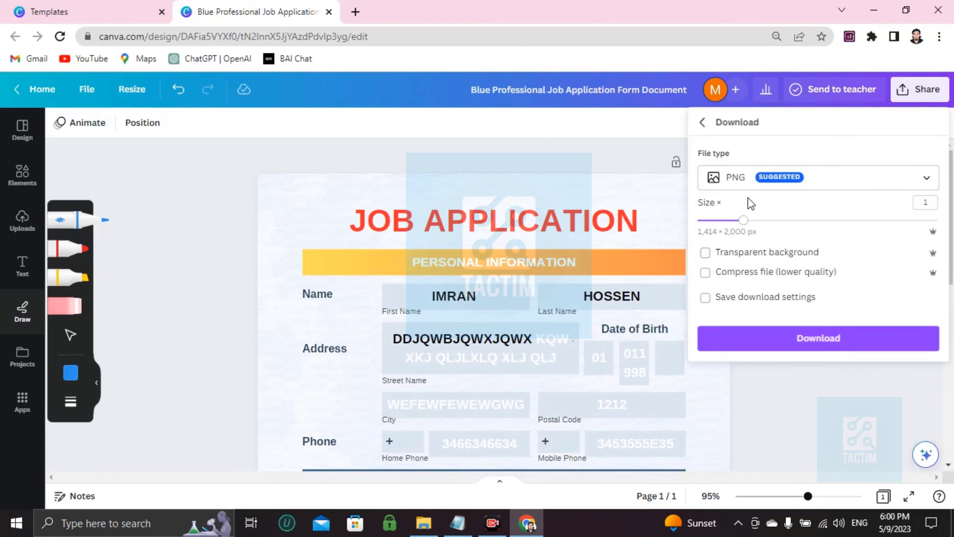
left_click(772, 184)
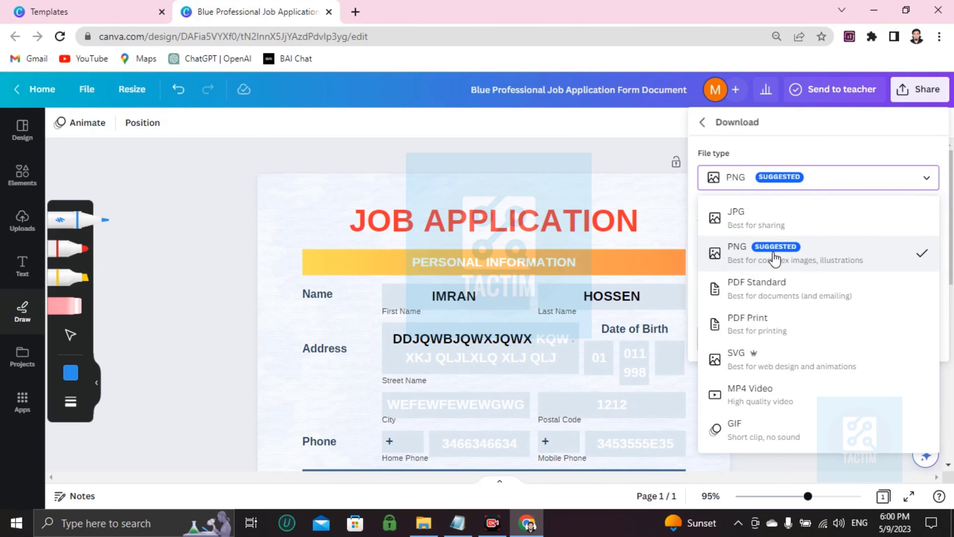
left_click(742, 259)
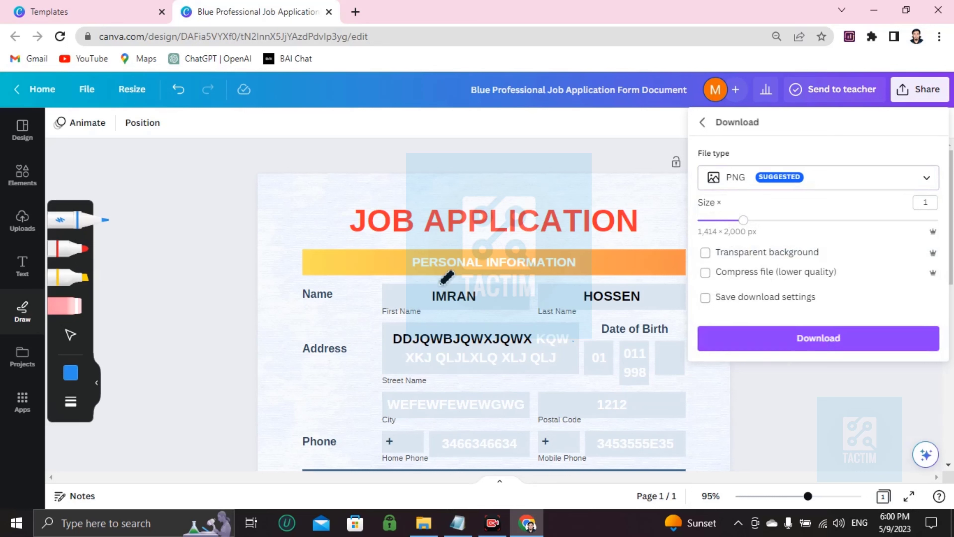
- Leave drawing mode and set the design's collaboration link access to "Anyone with the link"
scroll(651, 260, "down", 10)
scroll(512, 324, "up", 10)
scroll(426, 228, "down", 10)
scroll(366, 331, "up", 10)
left_click(19, 180)
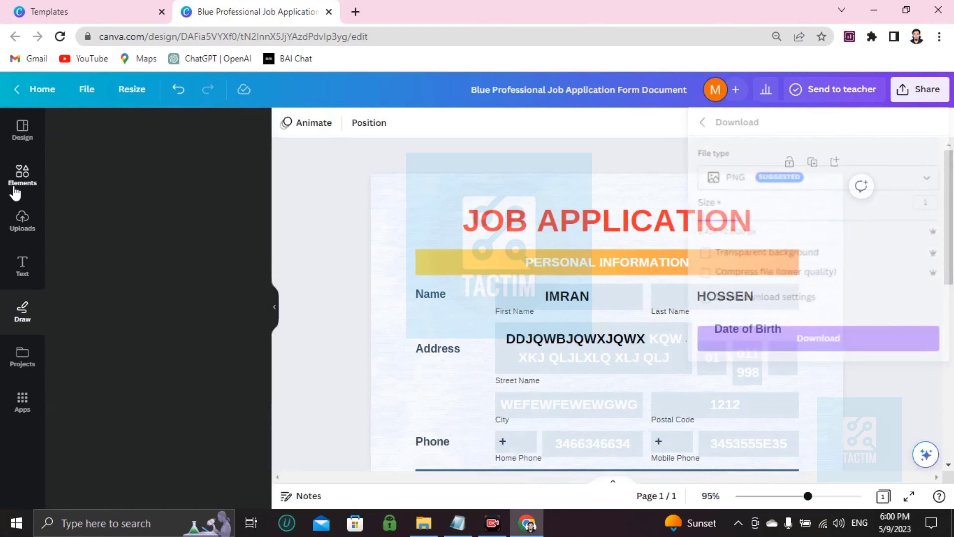
left_click(922, 98)
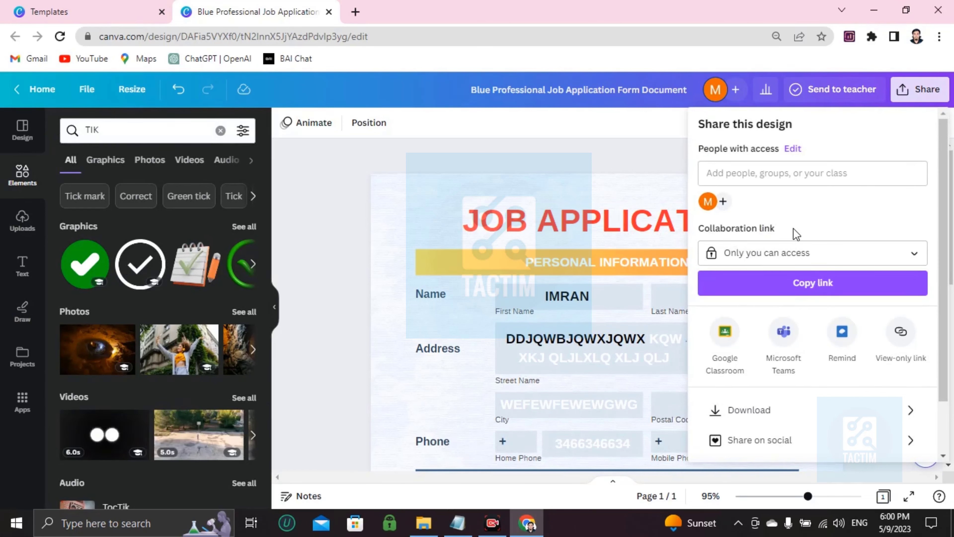
left_click(746, 253)
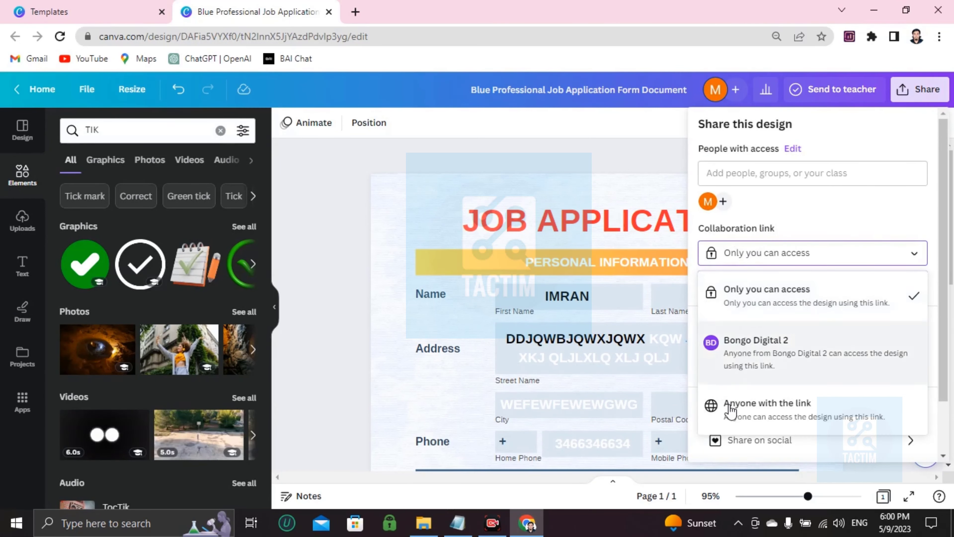
left_click(767, 413)
- Try to add a collaborator's email address to the people with access, and clear the entry
left_click(730, 179)
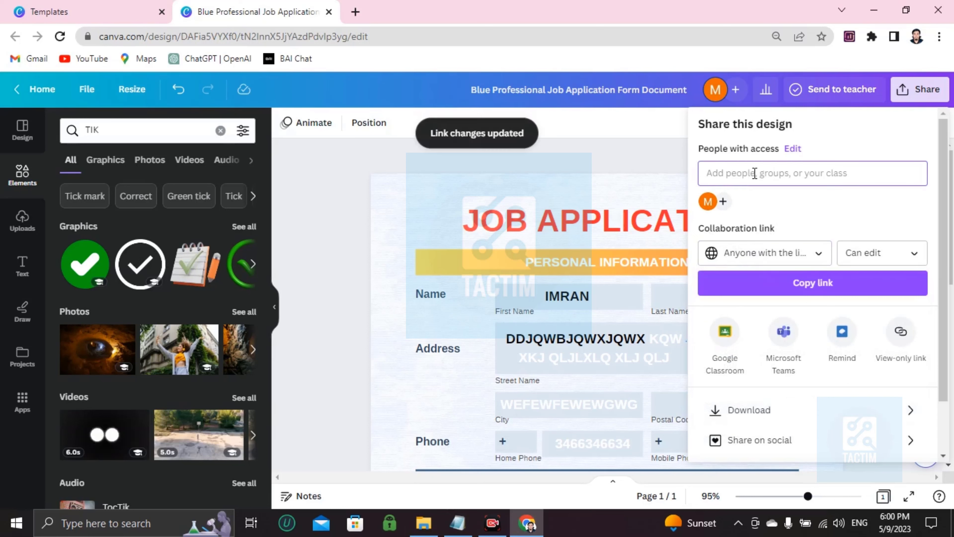
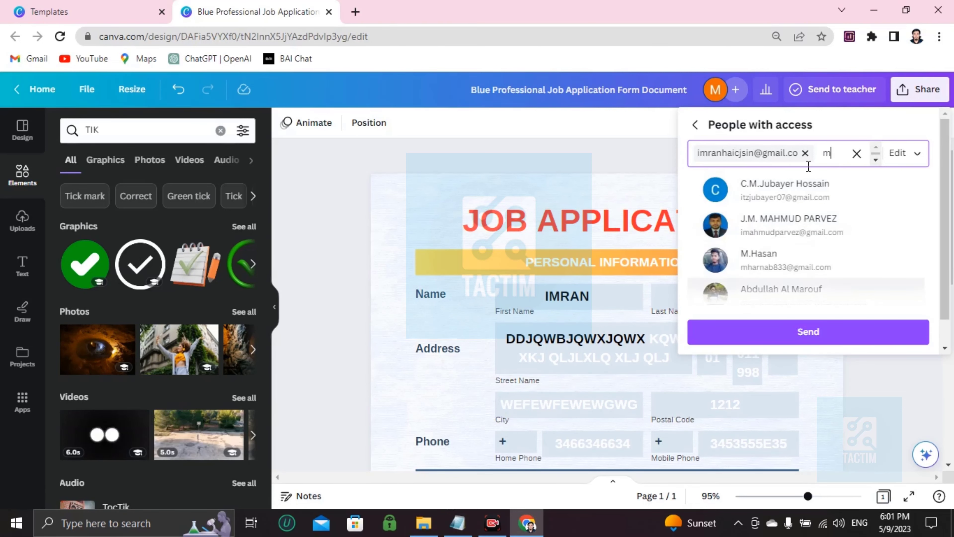
left_click(855, 154)
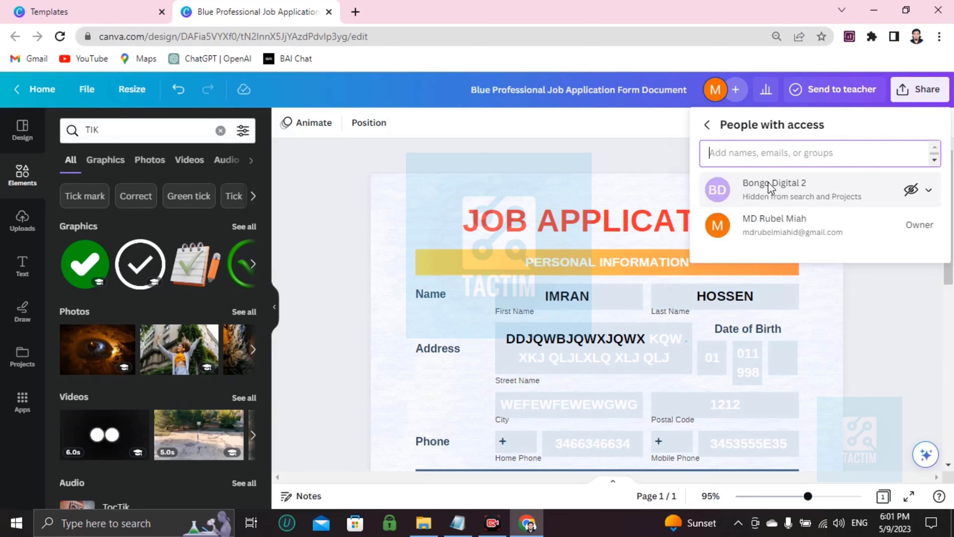
left_click(535, 217)
scroll(537, 220, "down", 5)
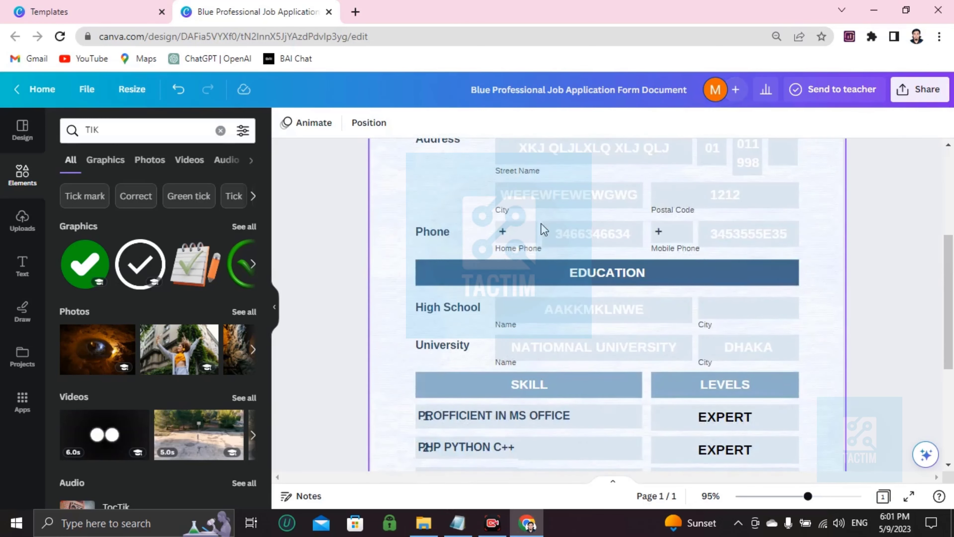
scroll(541, 227, "up", 5)
scroll(542, 237, "down", 10)
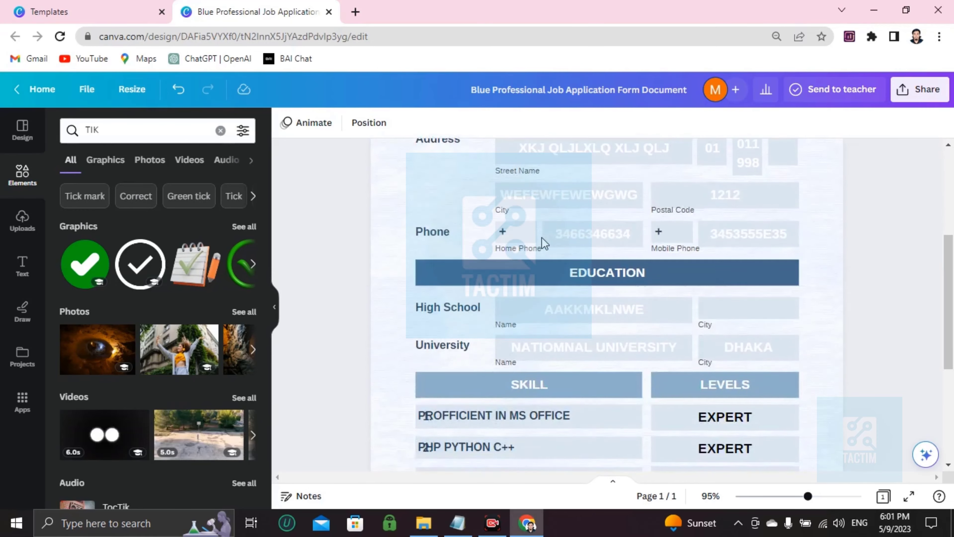